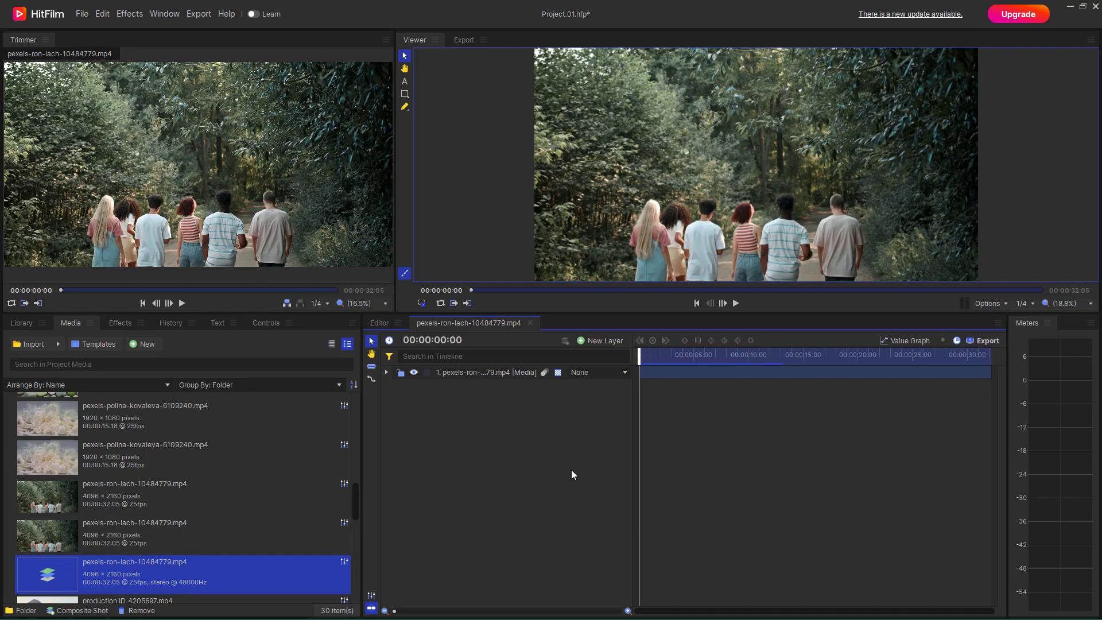
Step: Draw a rectangle mask around the group of people on the forest clip and toggle the mask to compare
left_click(706, 373)
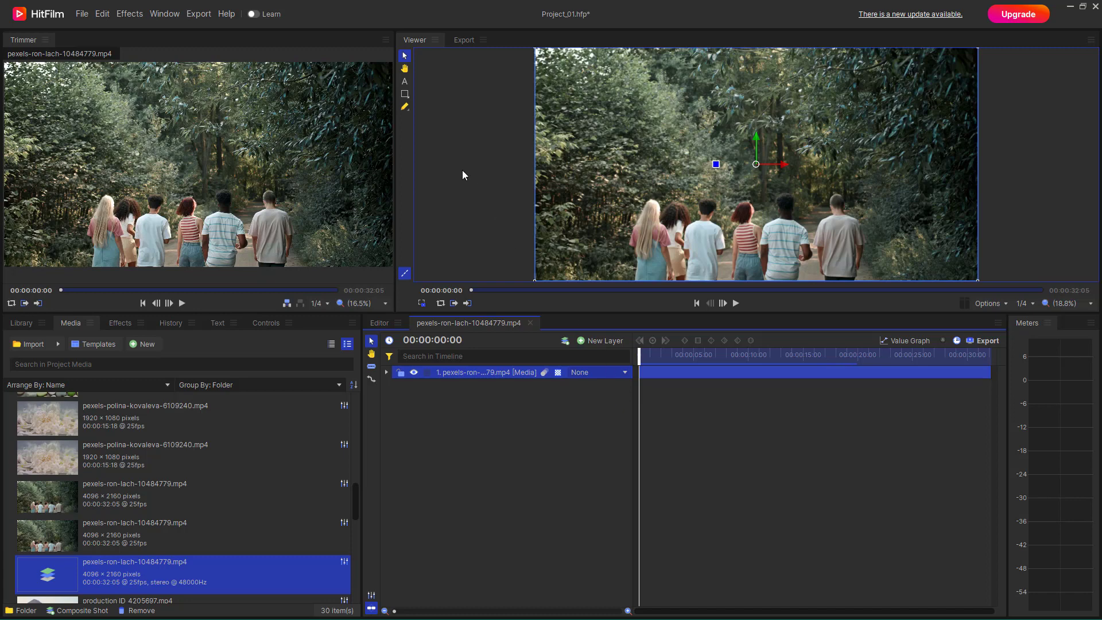
left_click(405, 94)
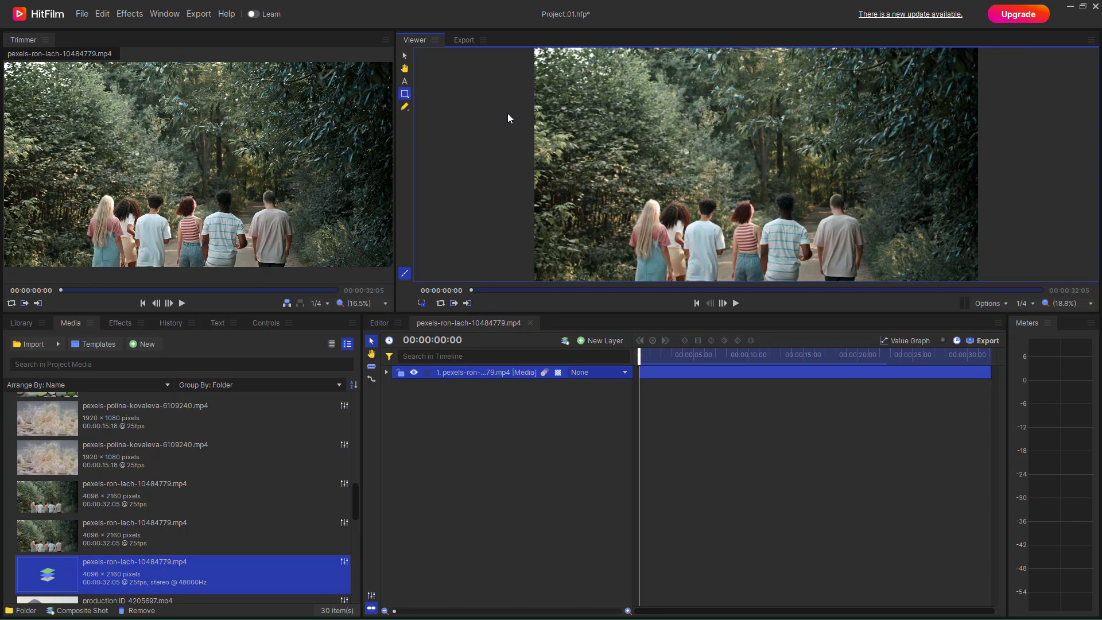
left_click_drag(624, 119, 869, 249)
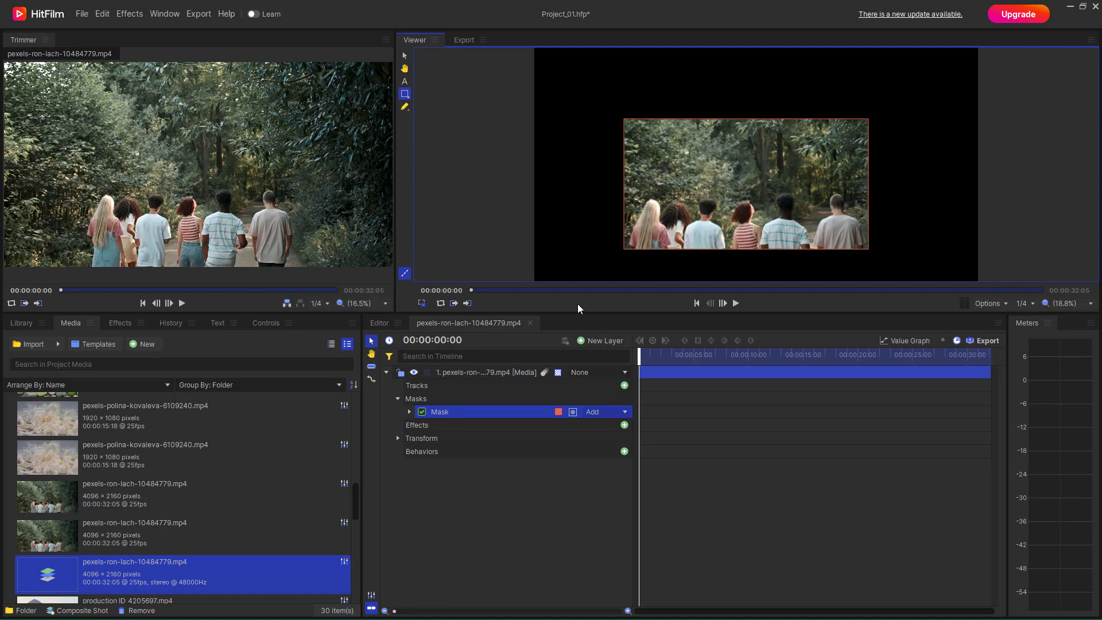
left_click(423, 413)
left_click(423, 413)
left_click(423, 413)
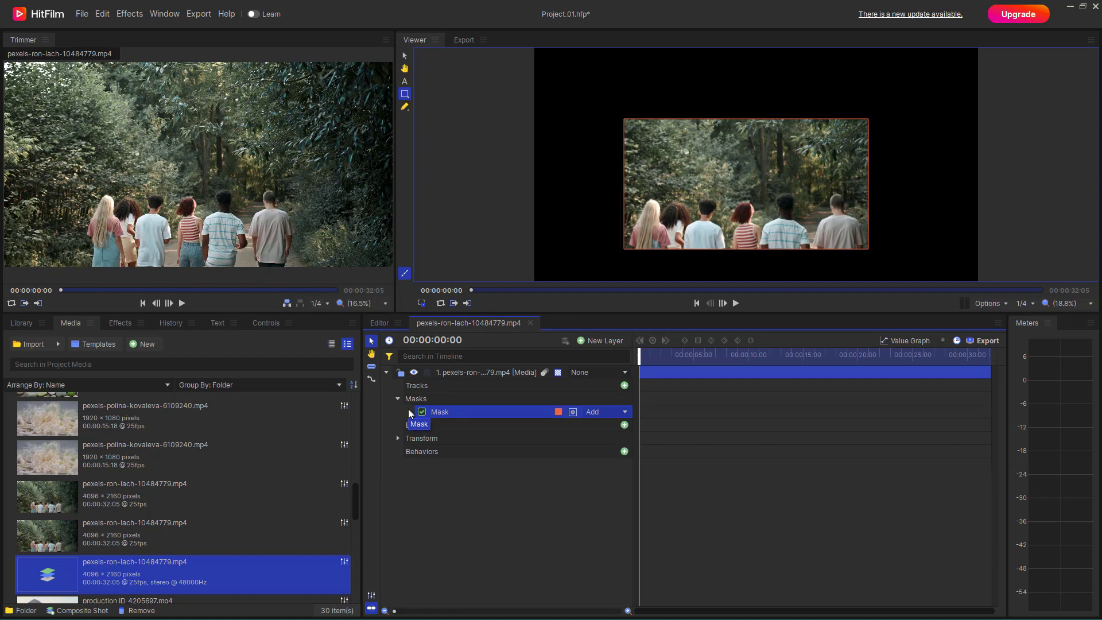
Step: Set the mask's shape expansion to 117 px and its feather length to 169 px
left_click(410, 413)
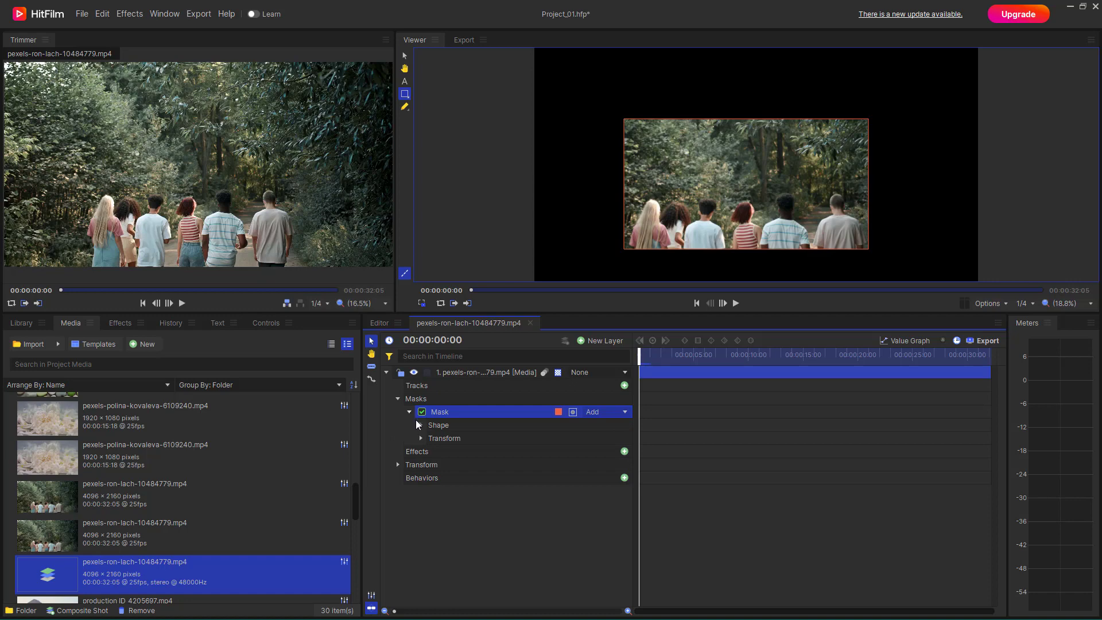
left_click(421, 425)
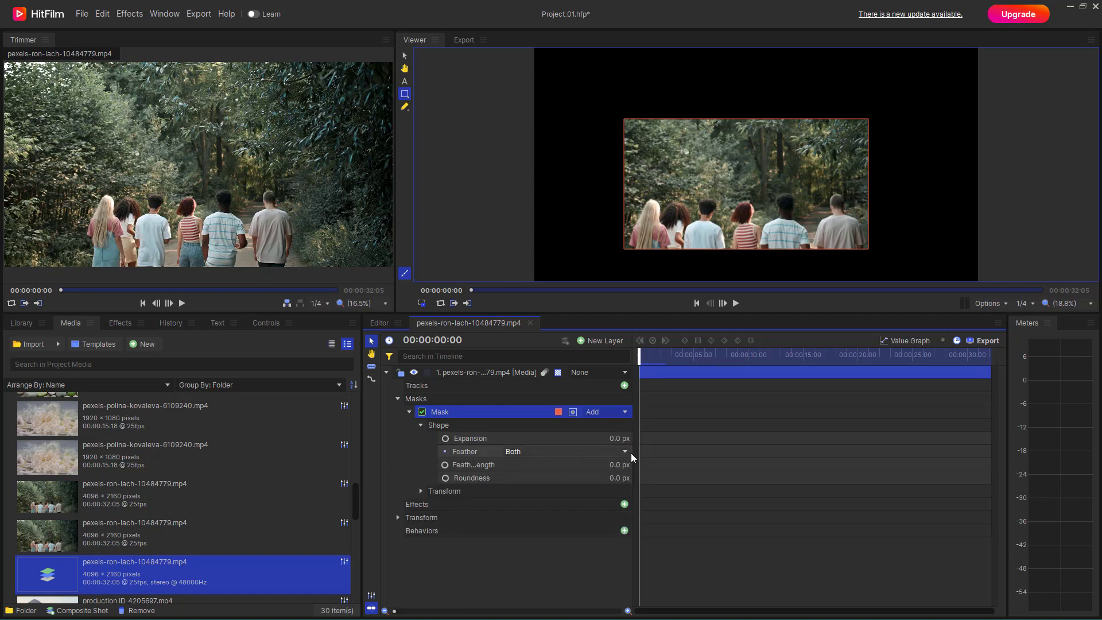
mouse_move(620, 439)
left_mouse_down()
mouse_move(774, 439)
mouse_move(622, 439)
left_mouse_up()
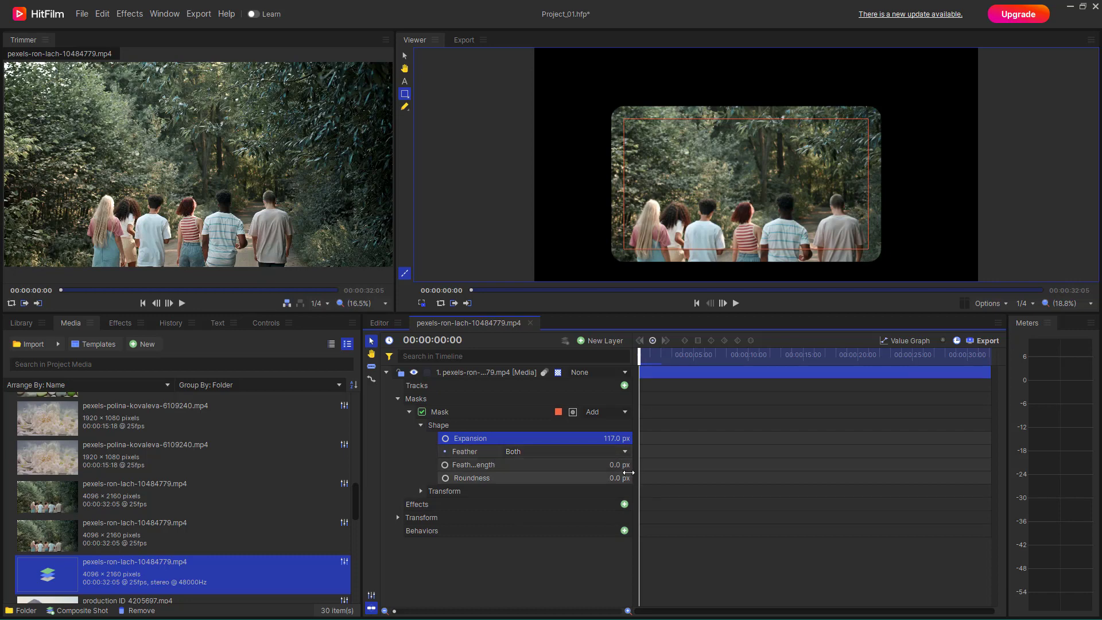
left_click_drag(619, 465, 715, 466)
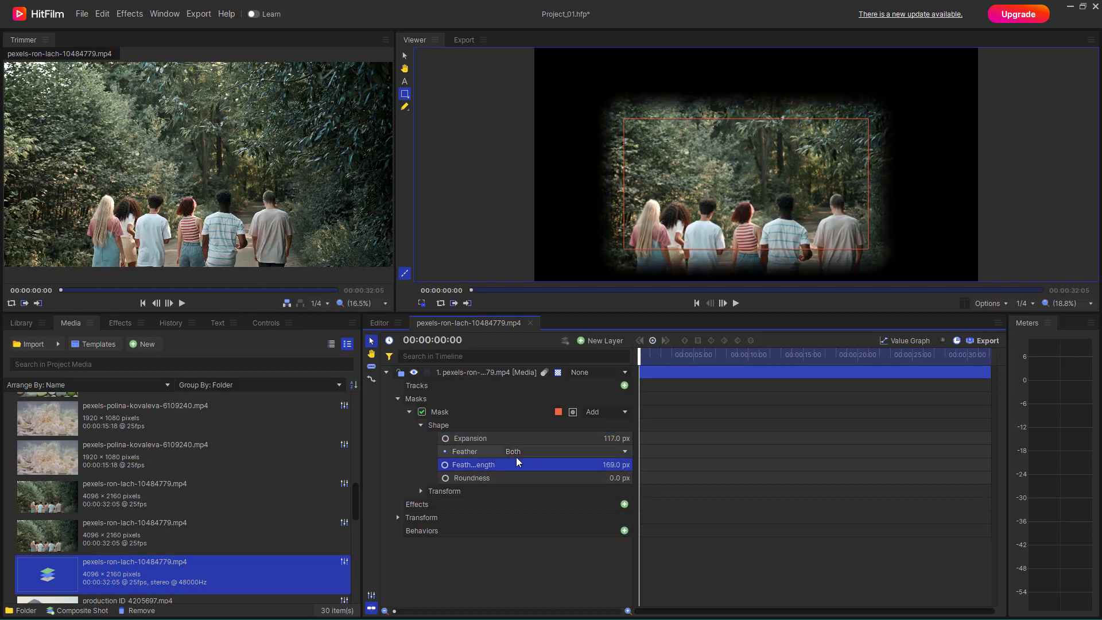
Step: Try the Out feather direction, switch it to In, and set the mask's roundness to 212 px
left_click(526, 452)
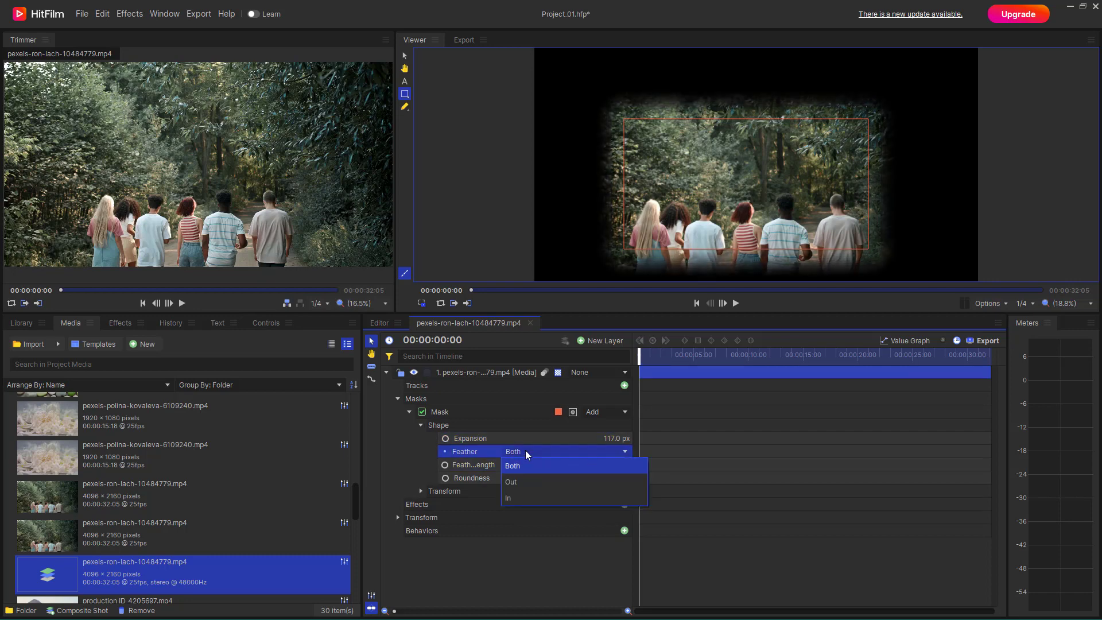
left_click(518, 484)
left_click(525, 452)
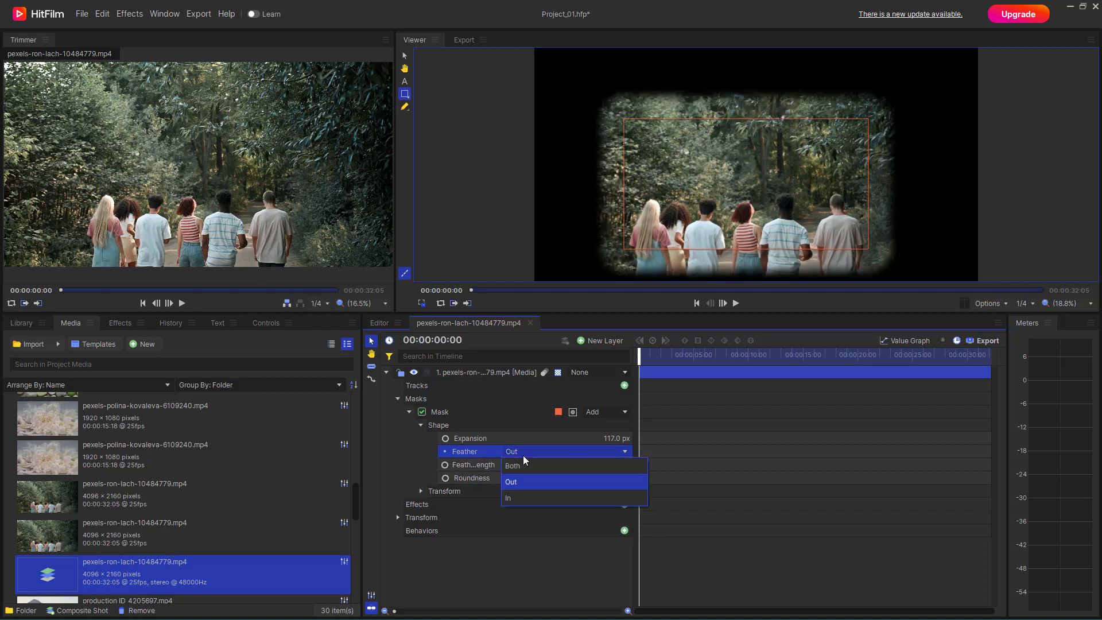
left_click(511, 503)
left_click_drag(619, 478, 742, 479)
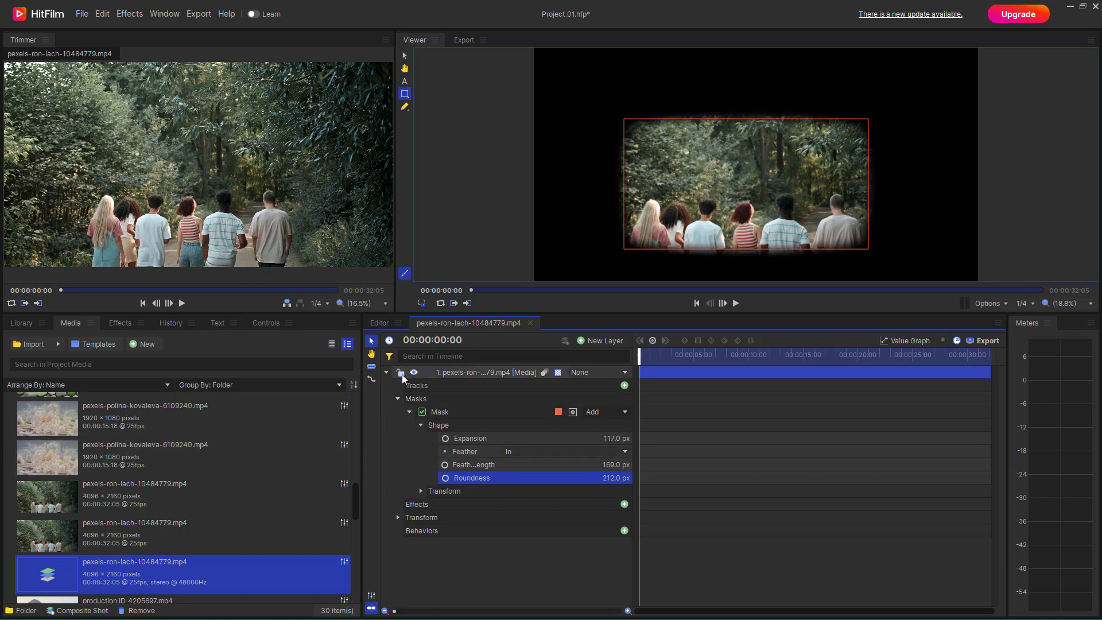
left_click(387, 373)
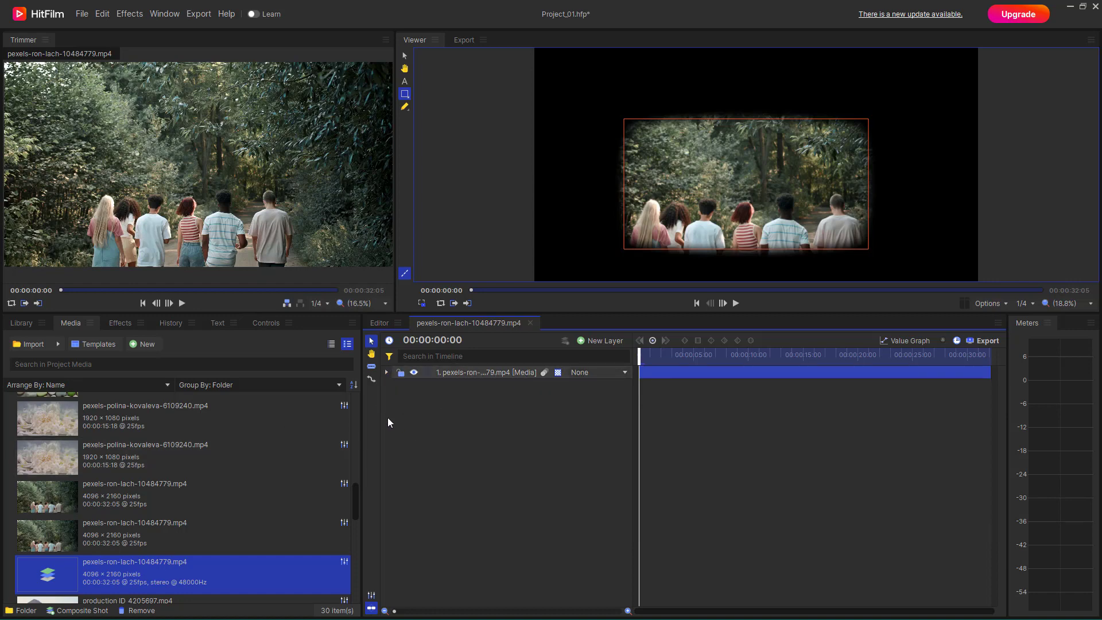
Step: Add pexels-polina-kovaleva-6109240.mp4 beneath the forest clip and scale it to 245% to fill the frame
left_click_drag(128, 453, 581, 441)
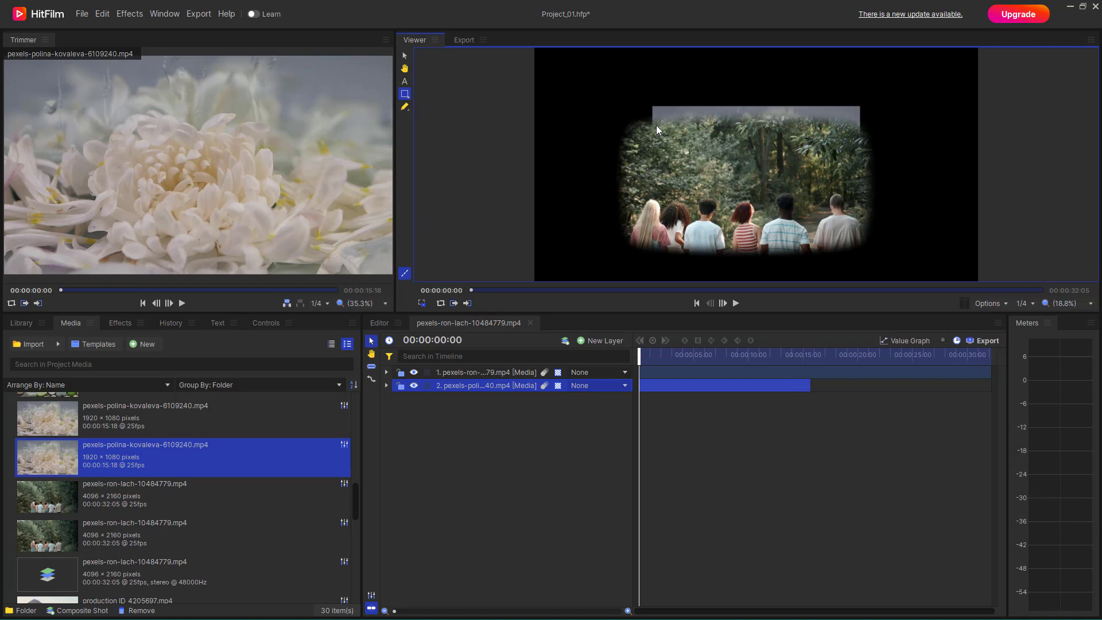
left_click(387, 386)
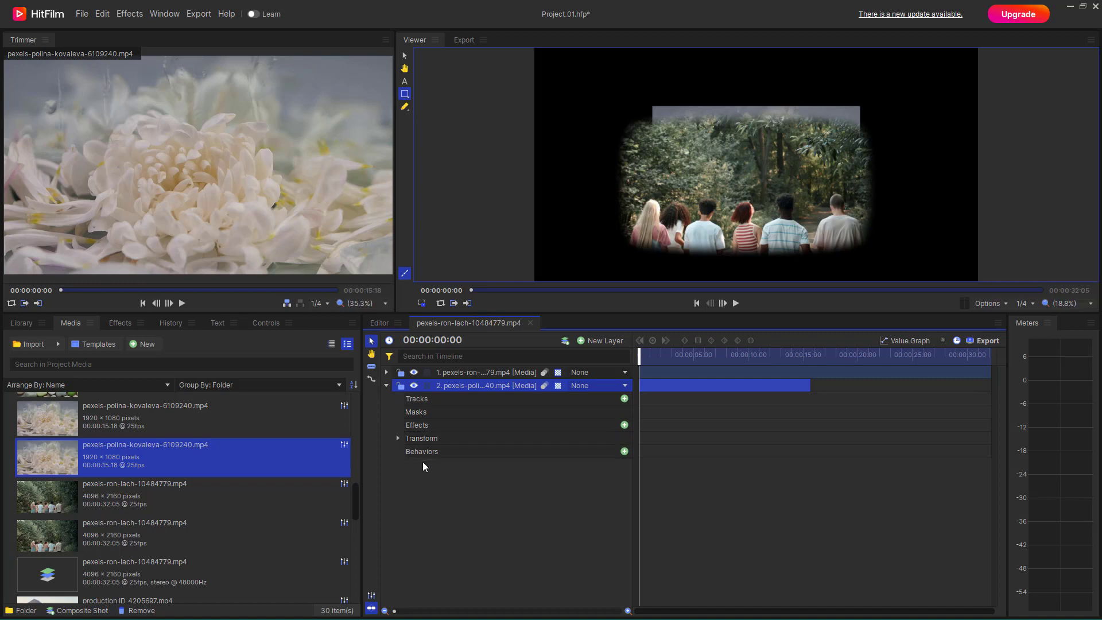
left_click(398, 439)
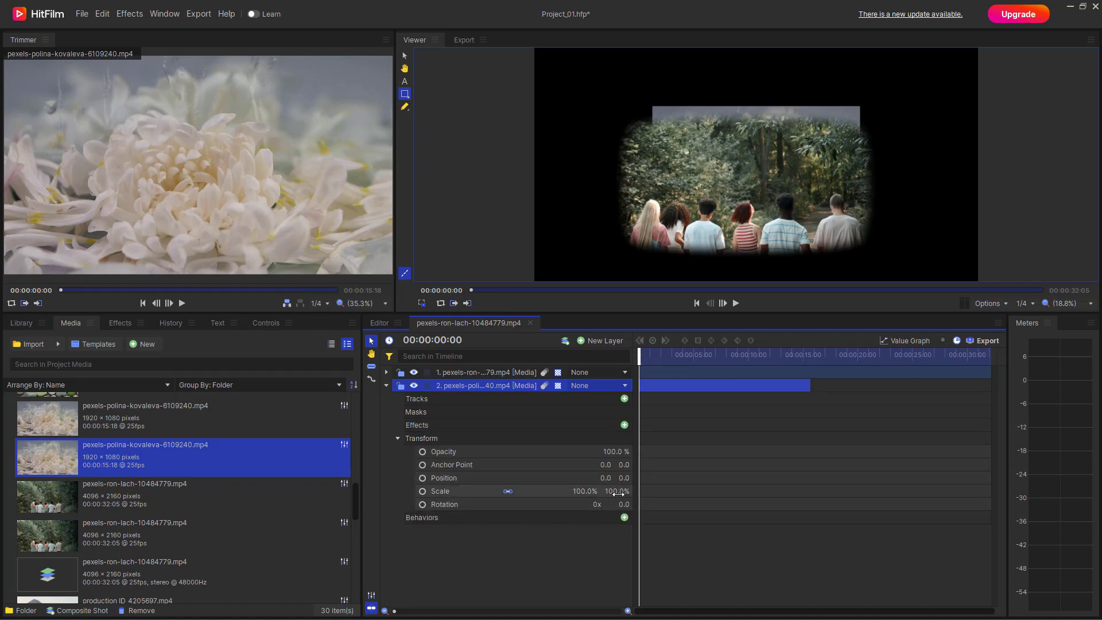
left_click_drag(618, 492, 701, 493)
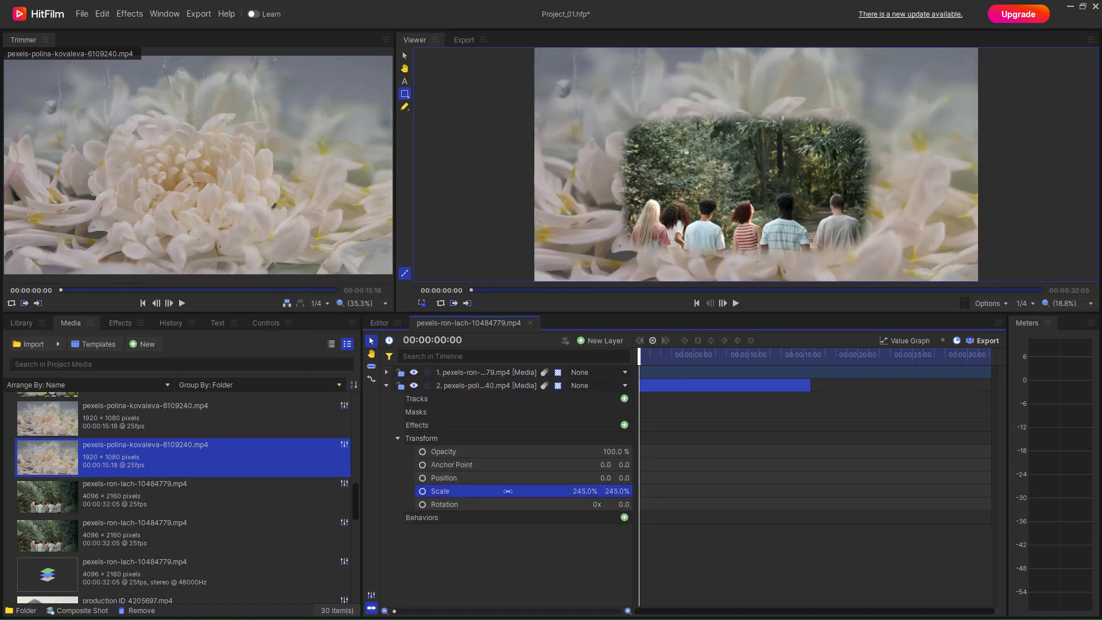
left_click(386, 385)
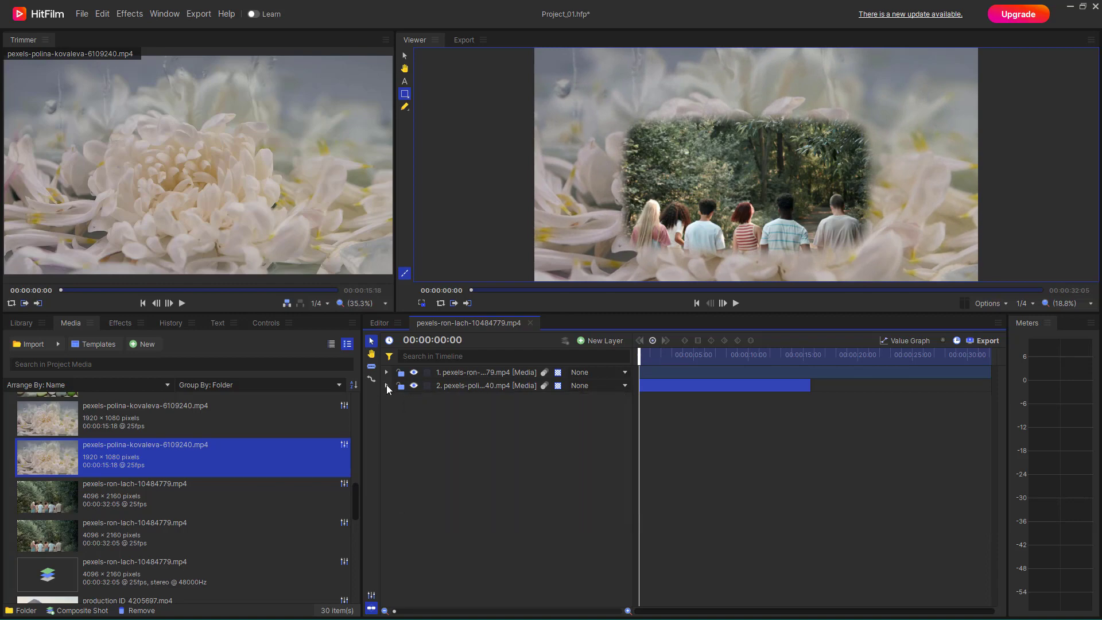
Step: Set the forest clip mask's horizontal position to -438.8 and its scale to 87%
left_click(498, 377)
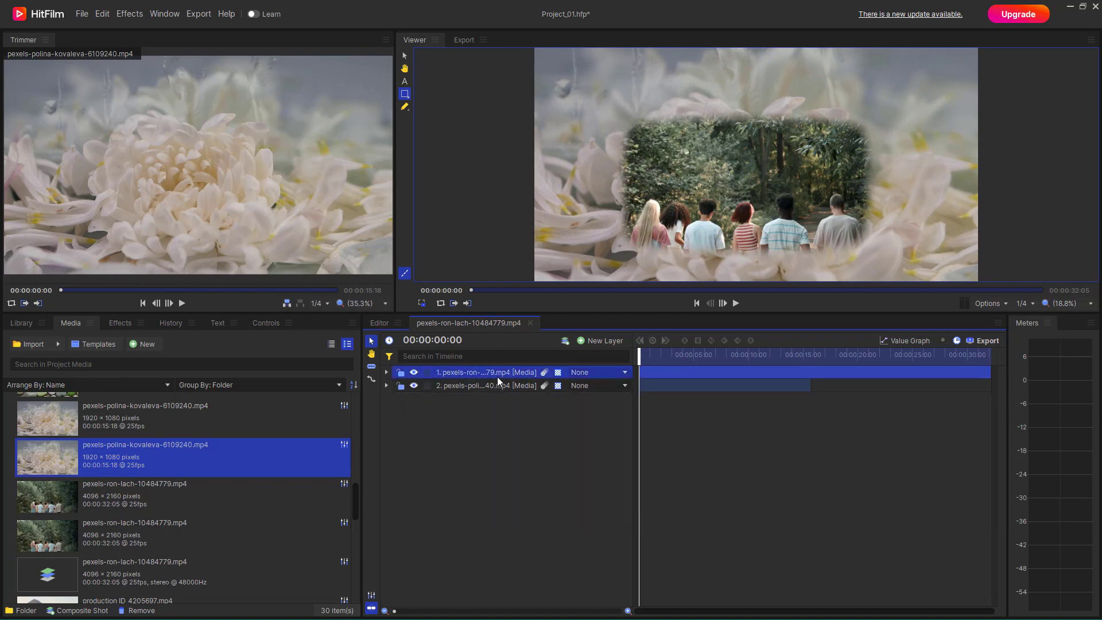
left_click(386, 372)
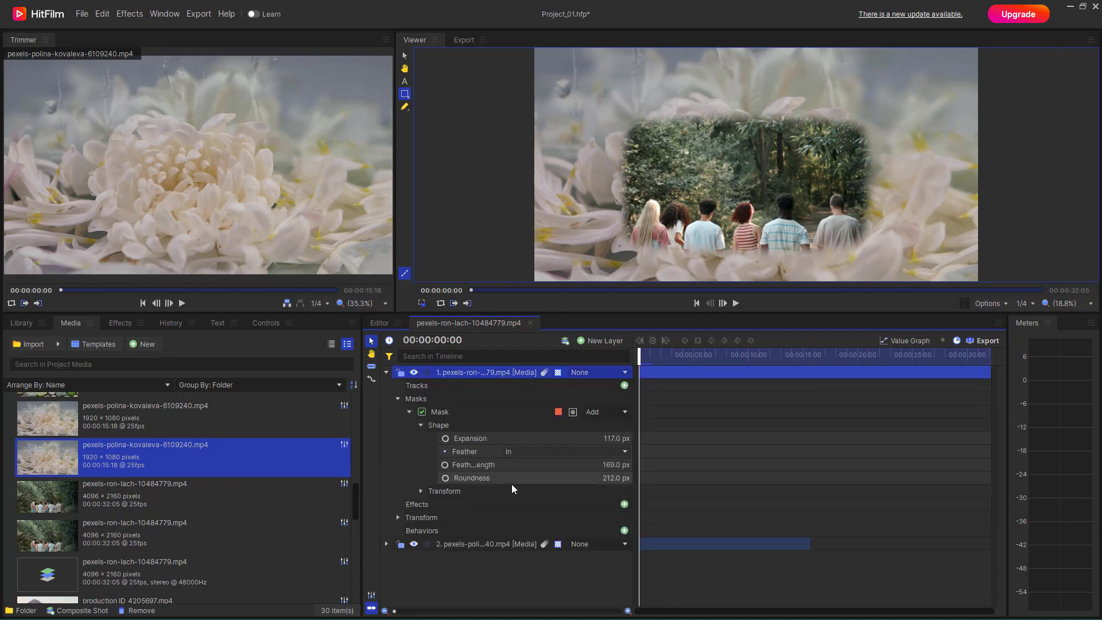
left_click(424, 491)
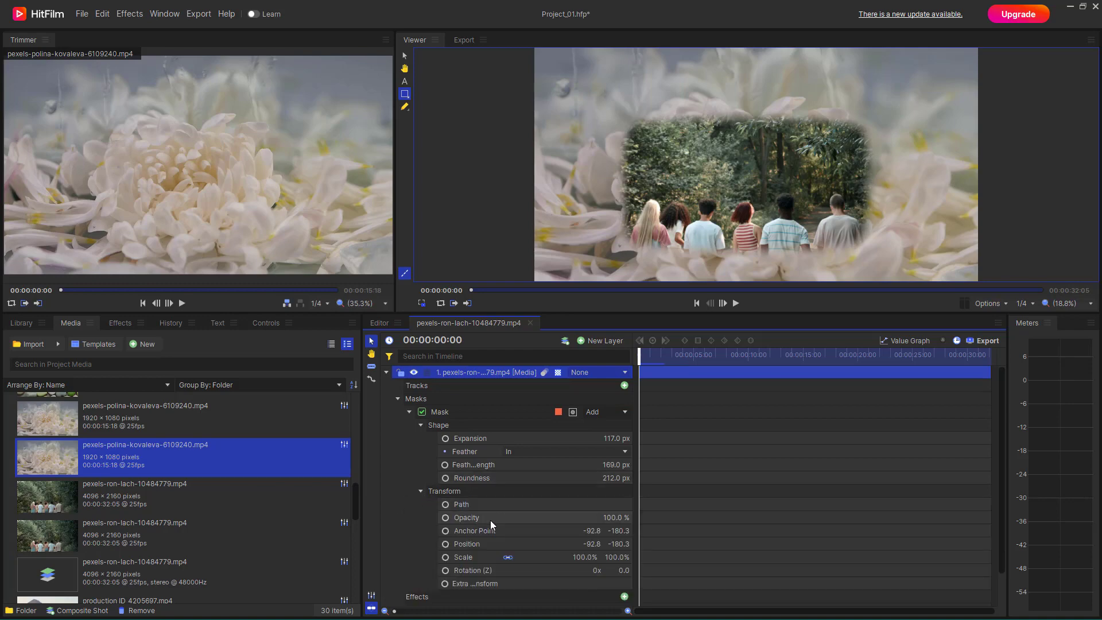
mouse_move(592, 543)
left_mouse_down()
mouse_move(695, 544)
mouse_move(453, 543)
mouse_move(611, 544)
mouse_move(574, 544)
mouse_move(614, 561)
mouse_move(580, 560)
left_mouse_up()
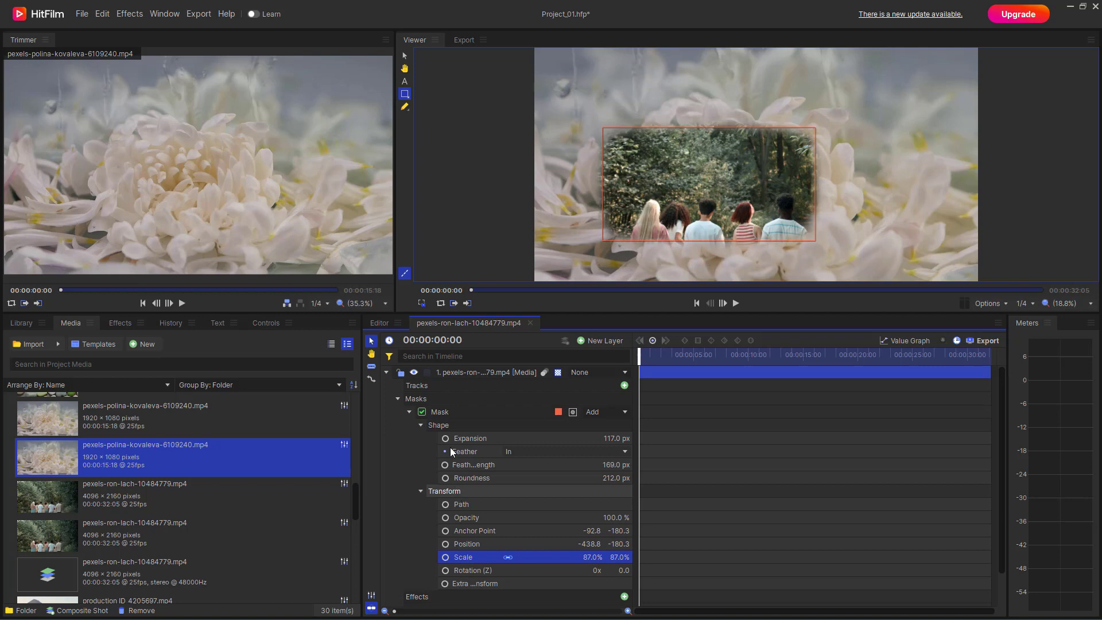
Step: Set the forest clip layer's own scale to 117% and its vertical position to 601
left_click(398, 397)
left_click(398, 425)
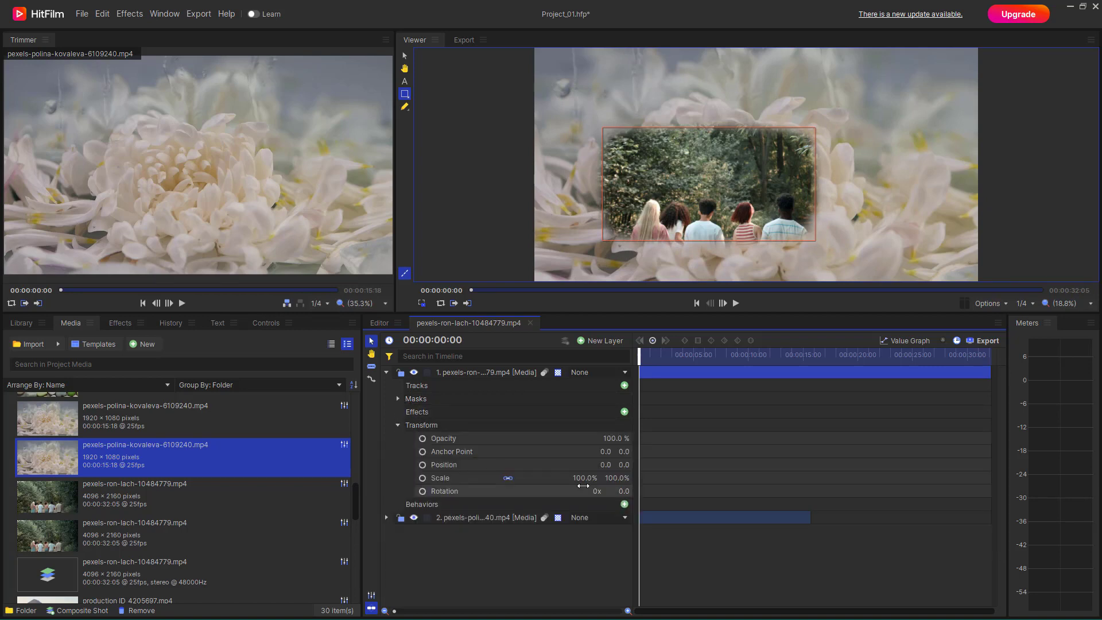
left_click_drag(592, 477, 875, 465)
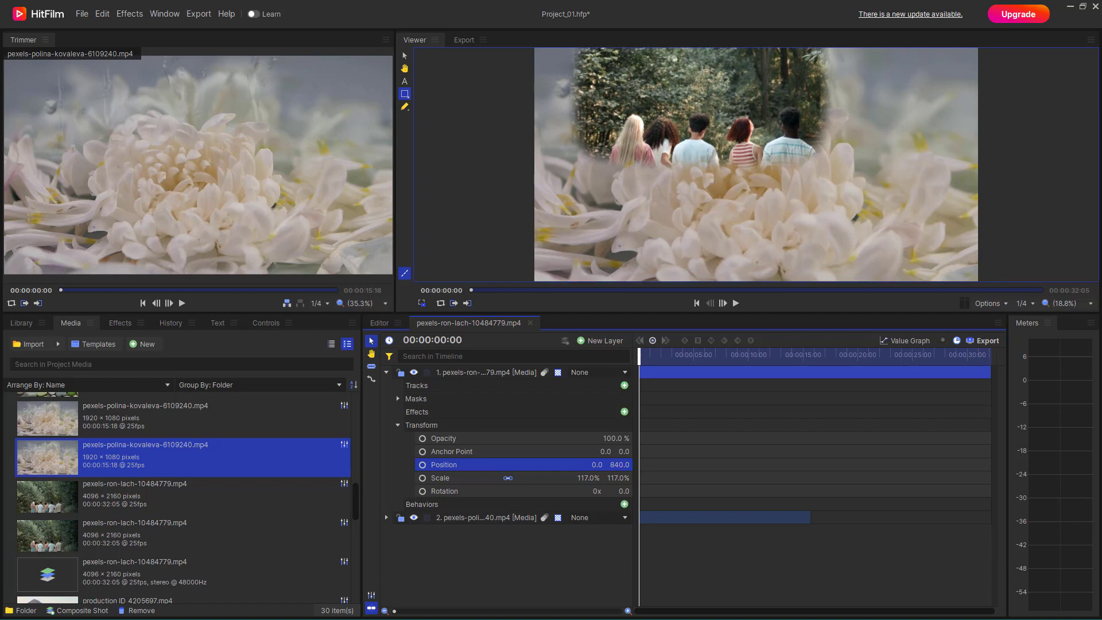
left_click_drag(620, 465, 551, 465)
Step: Play the composite from the beginning to preview the masked clip over the flower background
left_click_drag(689, 356, 637, 360)
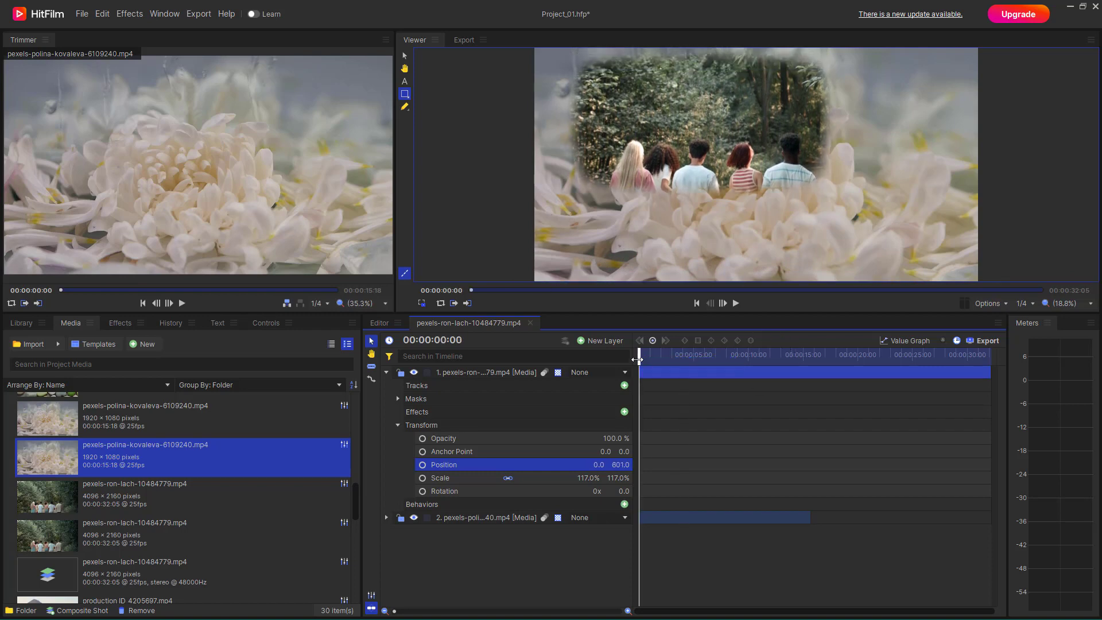
key("space")
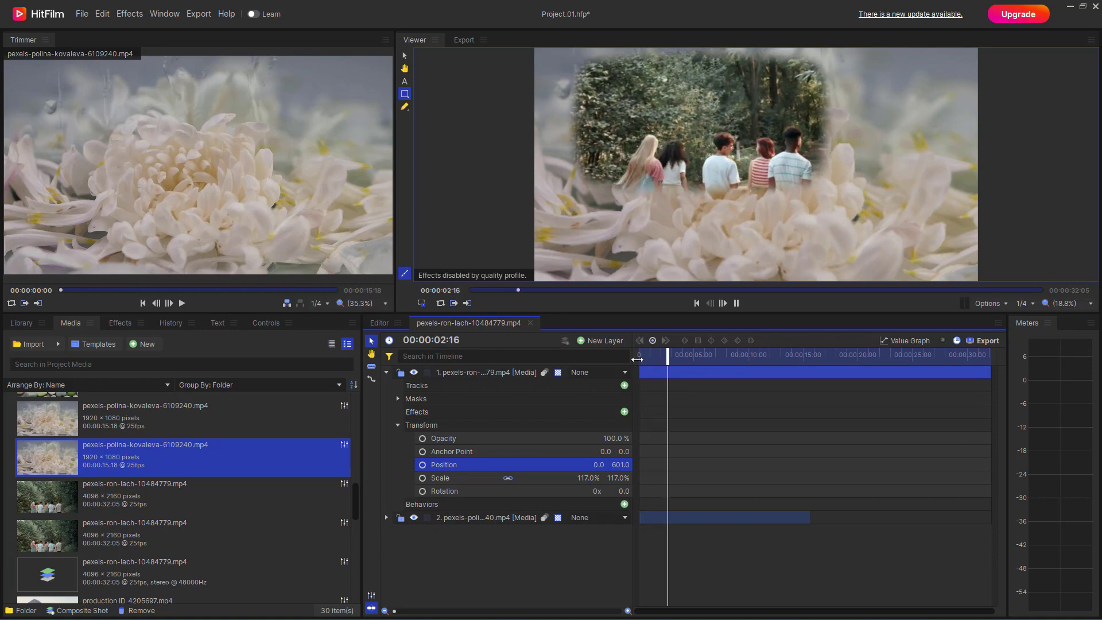
key("space")
Step: Delete the rectangle mask from the forest clip layer
left_click(397, 425)
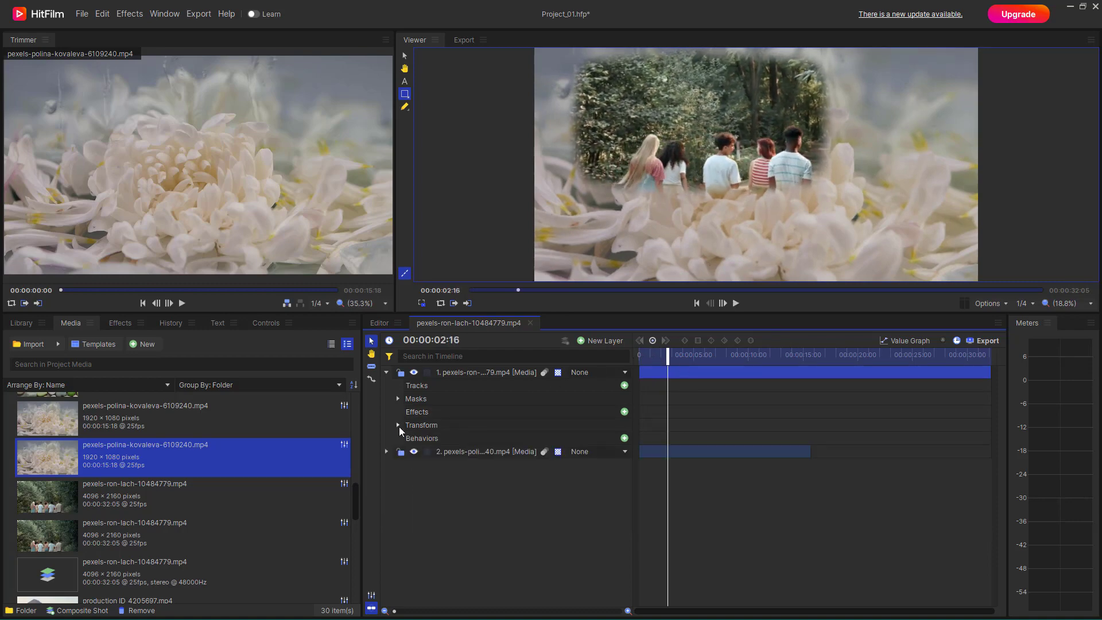
left_click(491, 373)
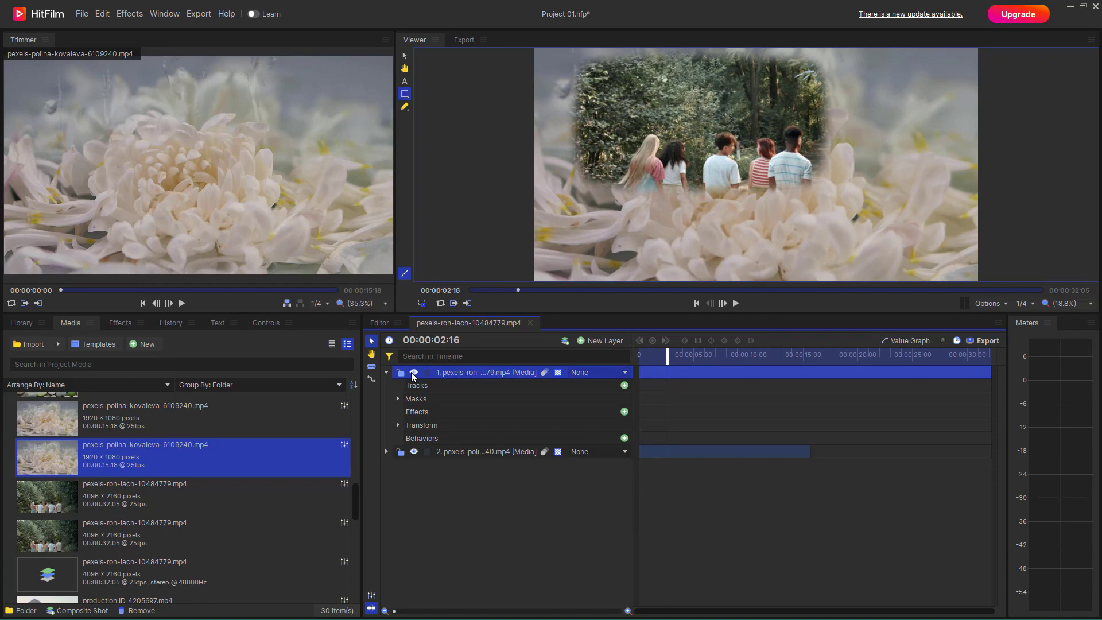
left_click(414, 373)
left_click(413, 373)
left_click(411, 401)
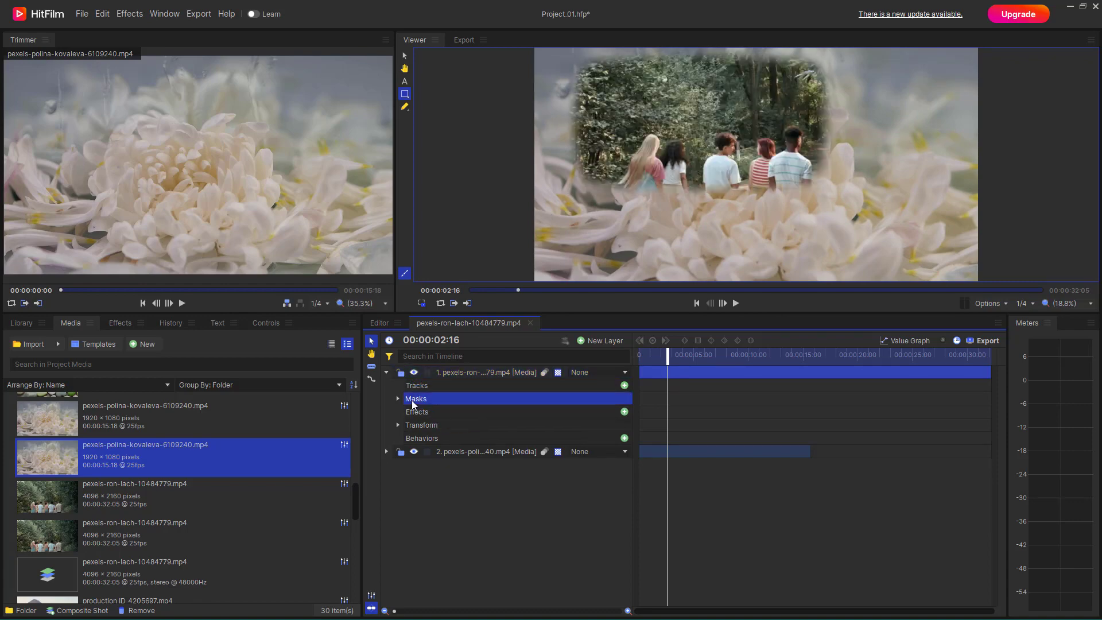
left_click(398, 398)
left_click(454, 412)
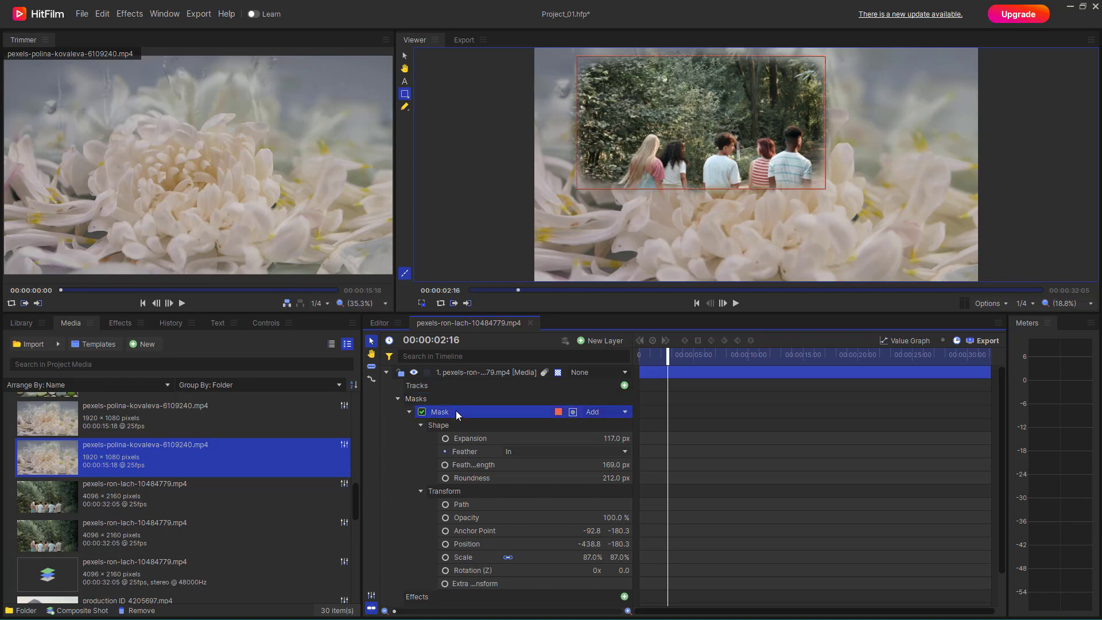
key("Delete")
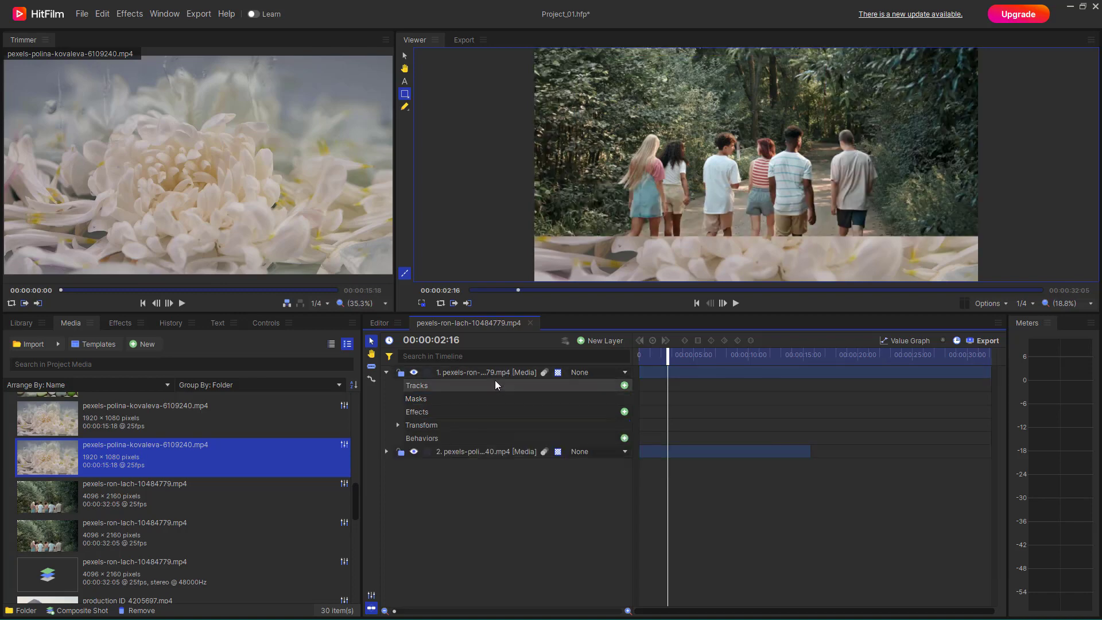
Step: Try a small rounded rectangle mask with a larger corner radius on the forest clip, and delete it
left_click(405, 94)
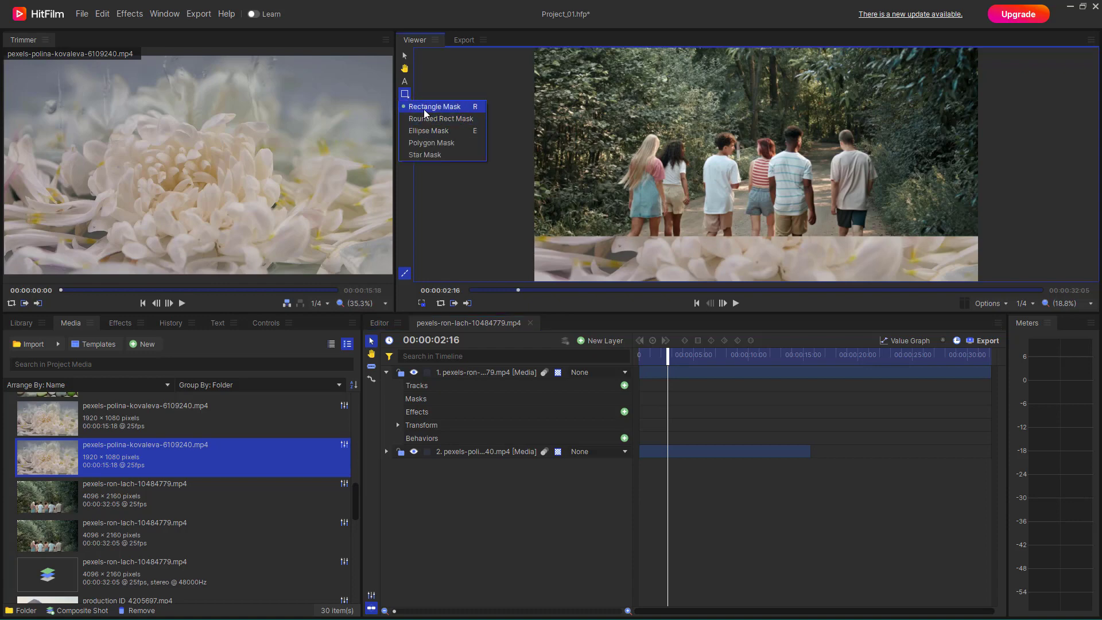
left_click(432, 123)
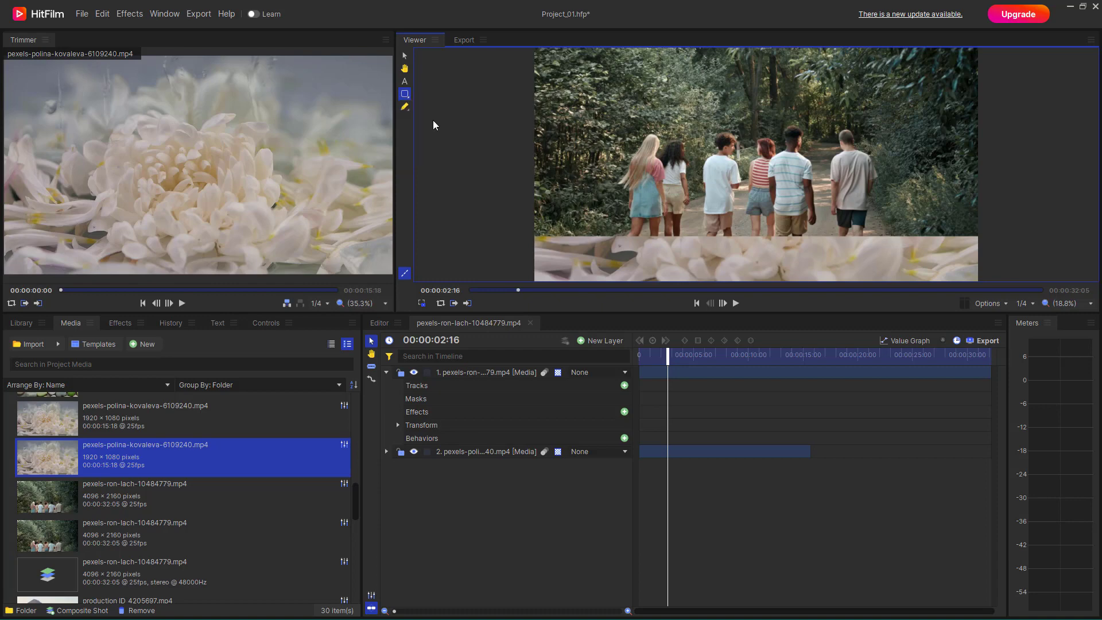
left_click_drag(847, 187, 747, 86)
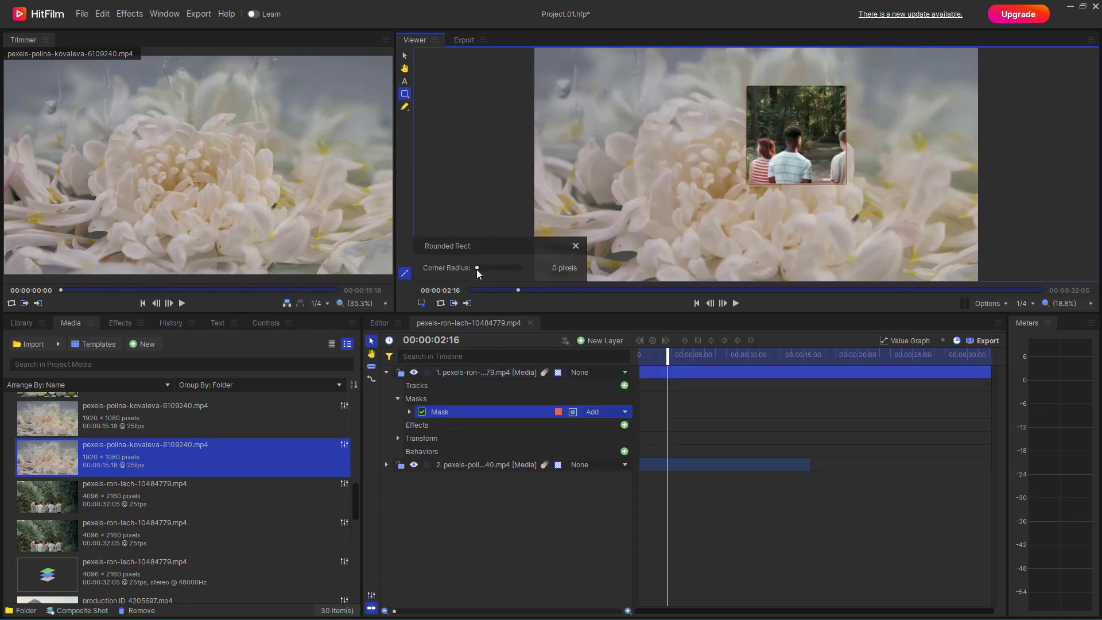
mouse_move(477, 270)
left_mouse_down()
mouse_move(490, 270)
mouse_move(481, 270)
left_mouse_up()
left_click(575, 246)
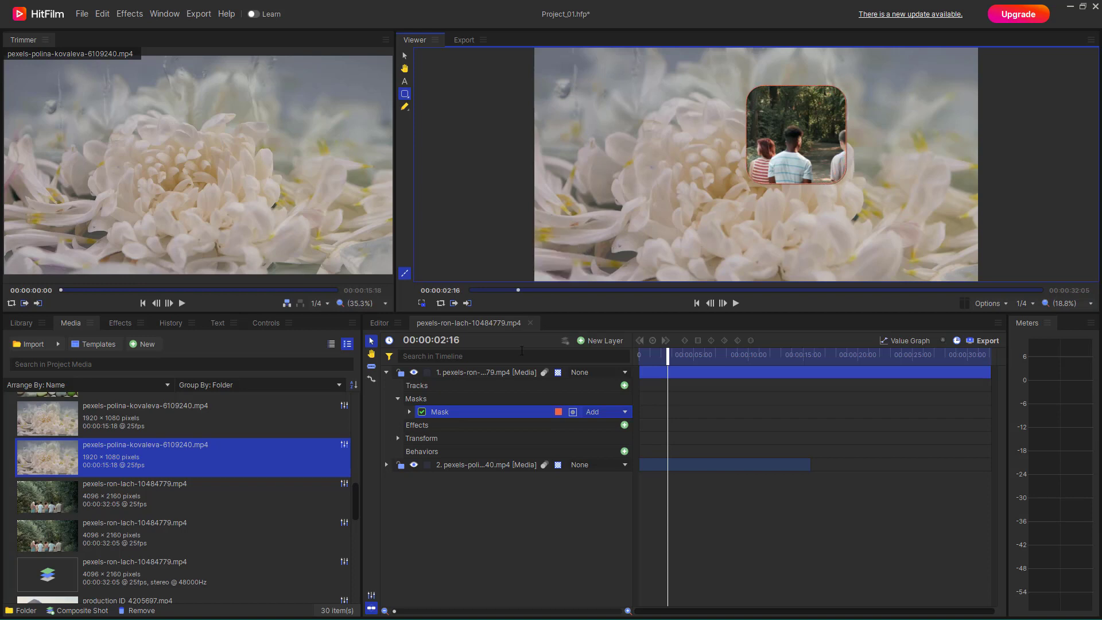
left_click(448, 414)
key("Delete")
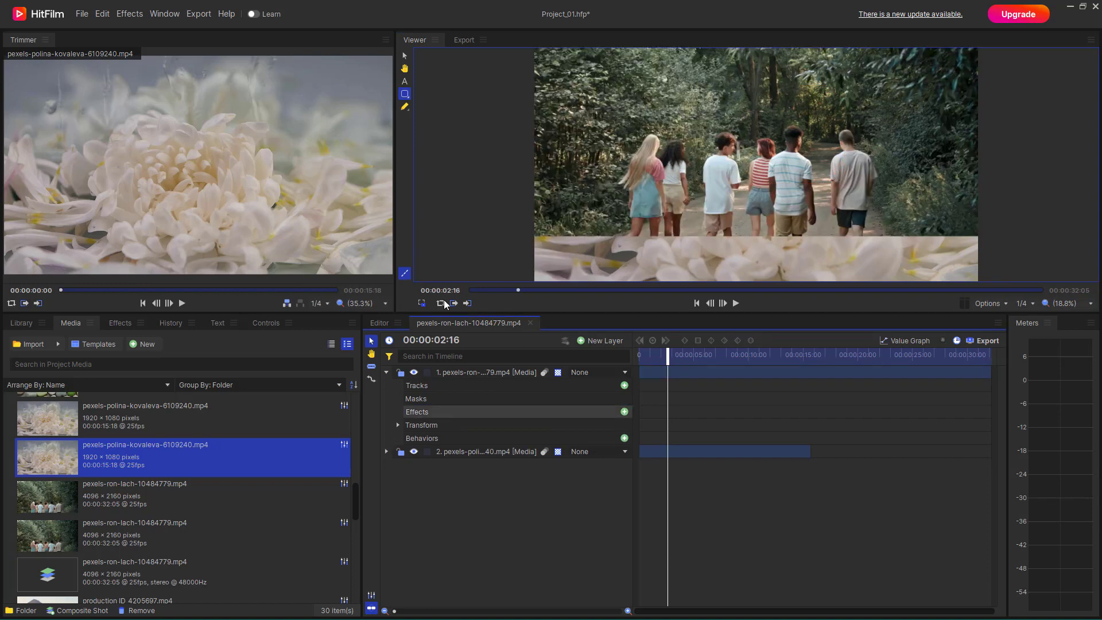
Step: Try a circular ellipse mask over the walking group on the forest clip, shrink it, and delete it
left_click(405, 95)
left_click(425, 118)
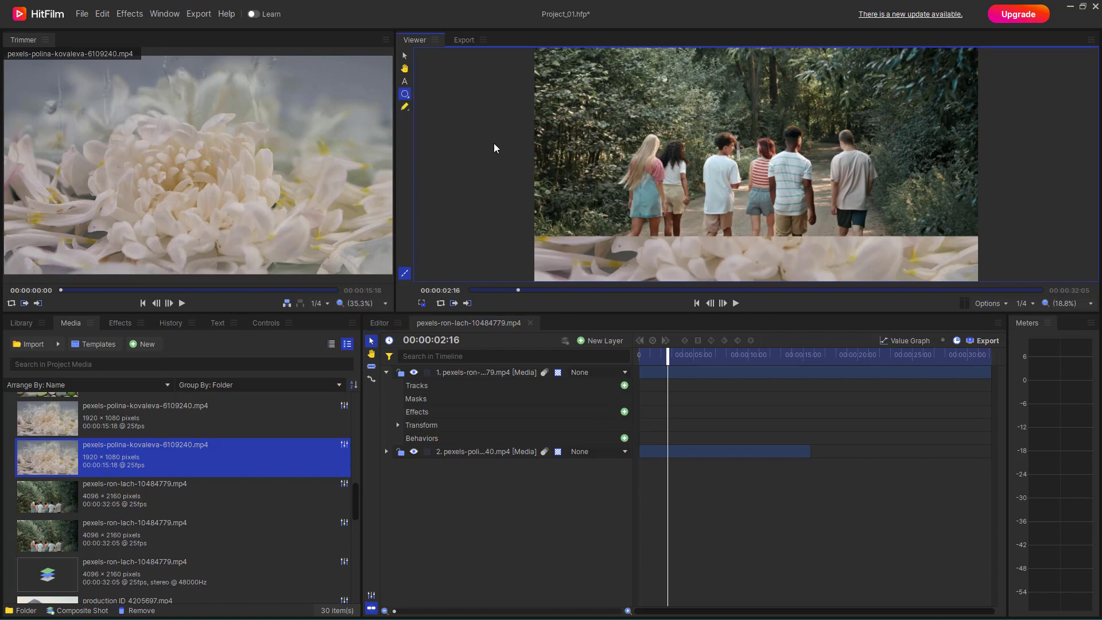
left_click_drag(747, 171, 770, 204)
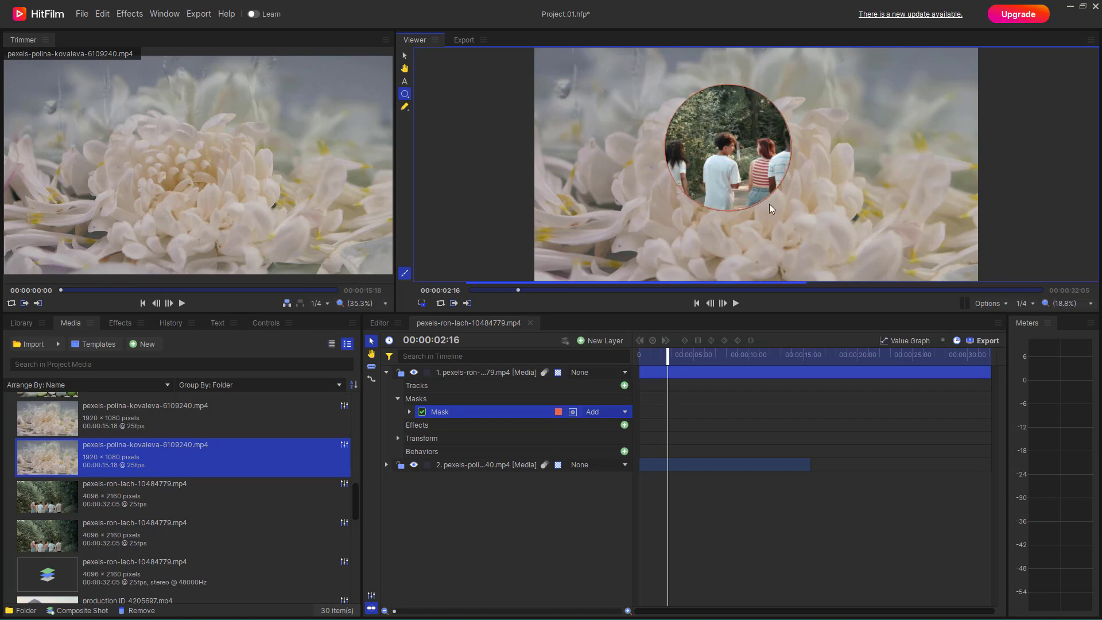
left_click_drag(711, 171, 763, 198)
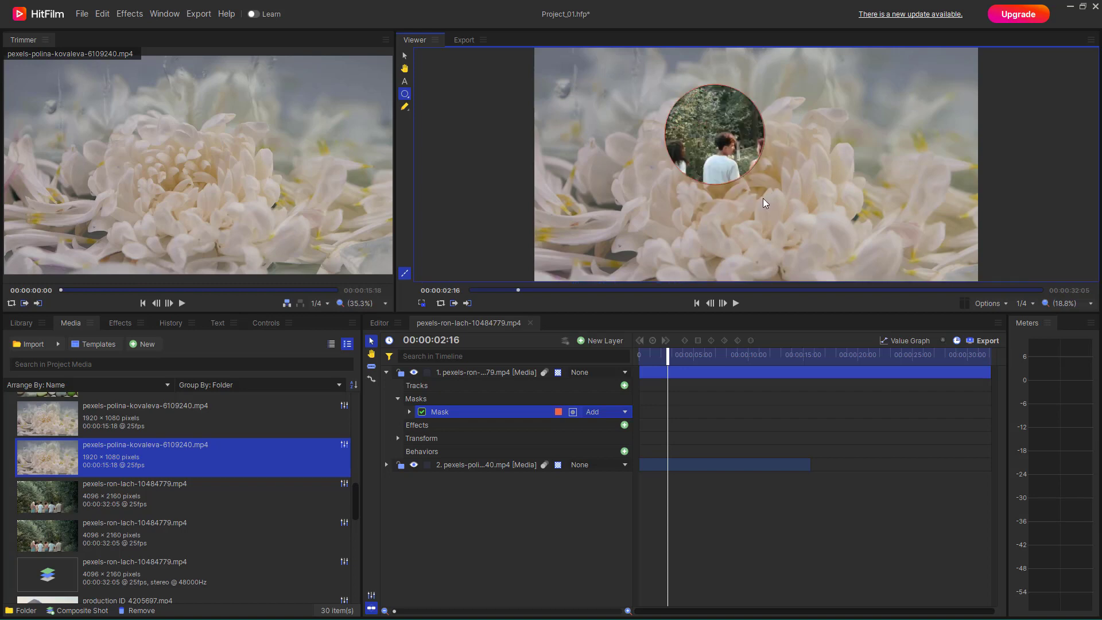
left_click(443, 412)
key("Delete")
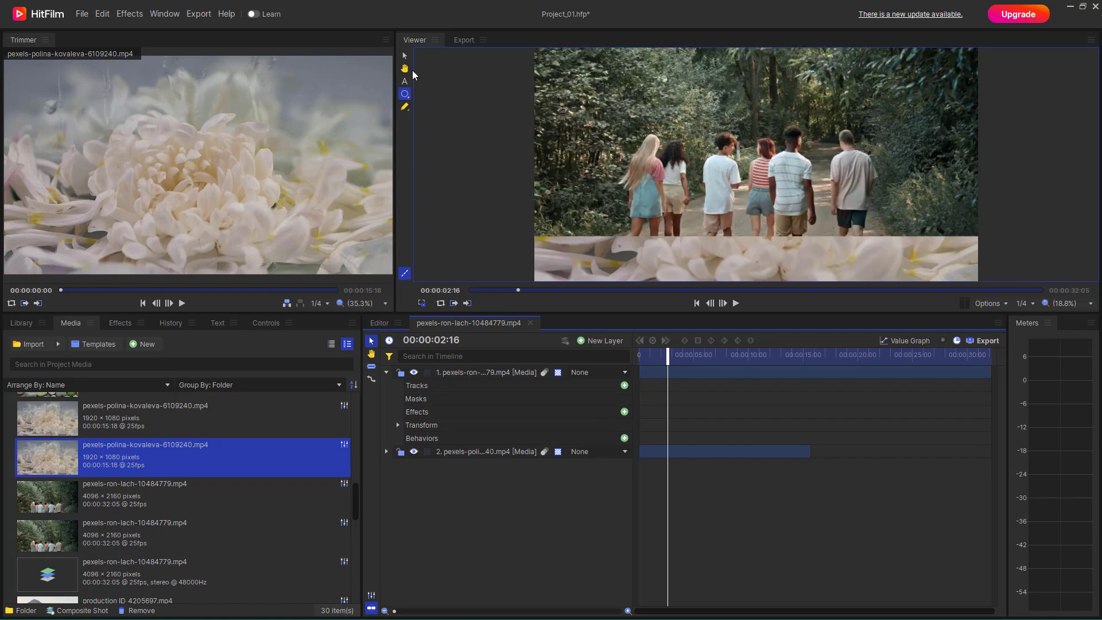
Step: Draw a five-point polygon mask on the forest clip, centred over the walking group, with a roundness of -100%
left_click(406, 94)
left_click(455, 145)
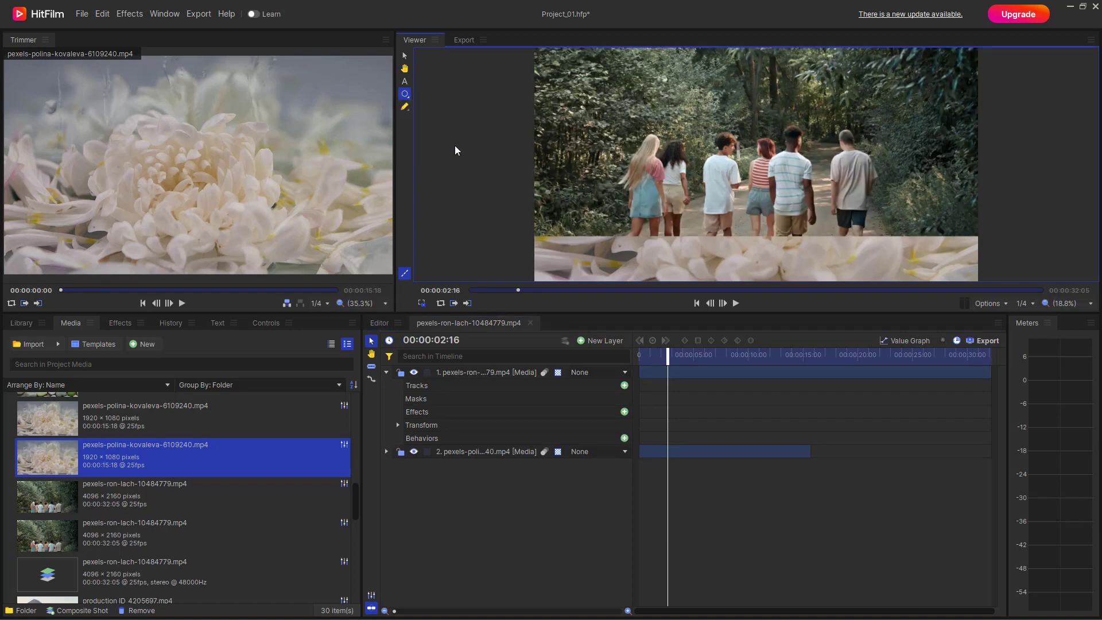
mouse_move(659, 76)
left_mouse_down()
mouse_move(745, 173)
mouse_move(698, 135)
mouse_move(702, 154)
left_mouse_up()
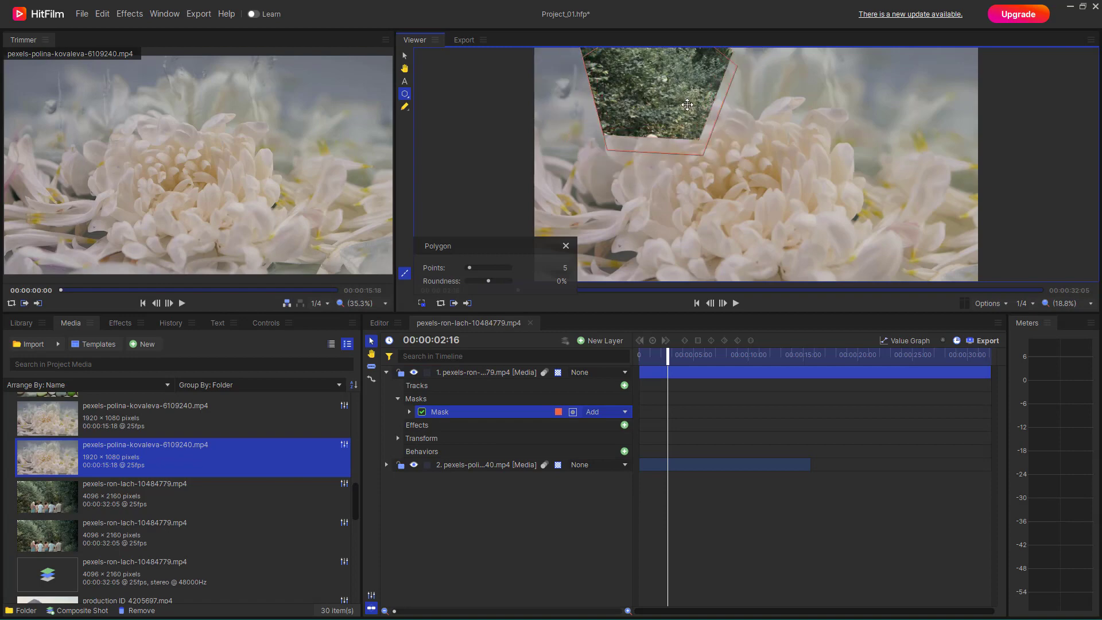
left_click_drag(687, 104, 754, 153)
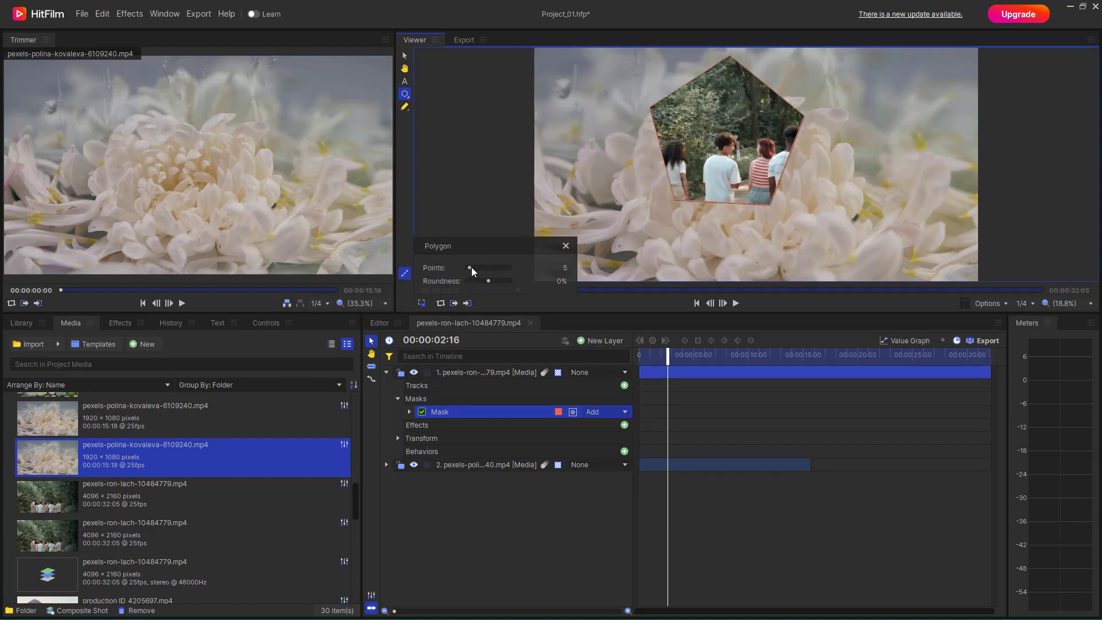
left_click_drag(471, 268, 515, 291)
left_click_drag(507, 294, 485, 294)
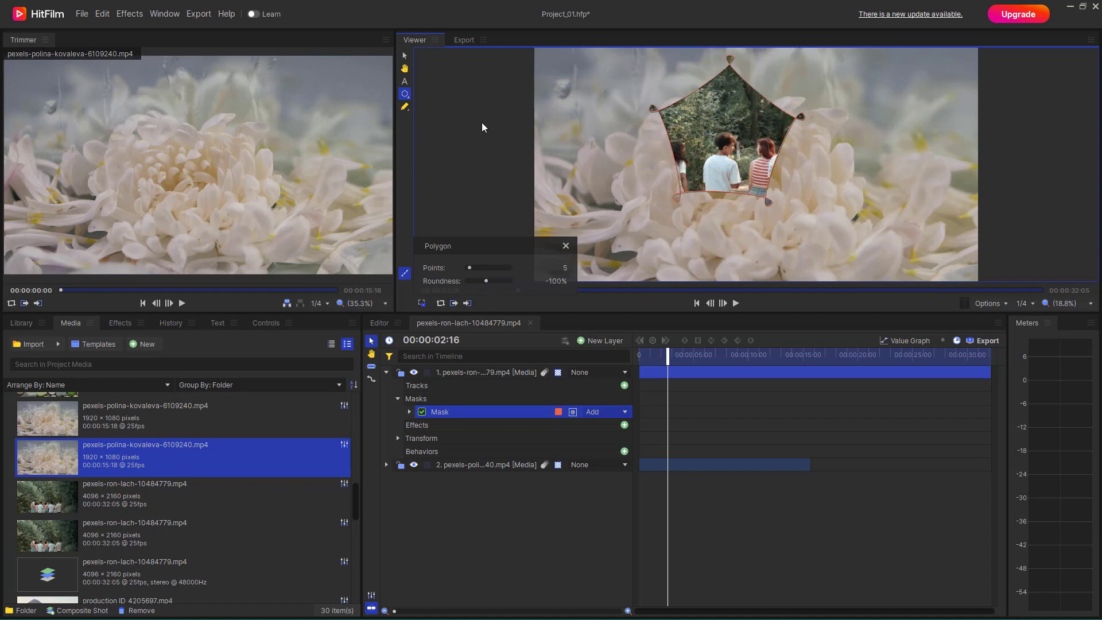
left_click(566, 246)
Step: Delete the polygon mask from the forest clip layer
left_click(420, 399)
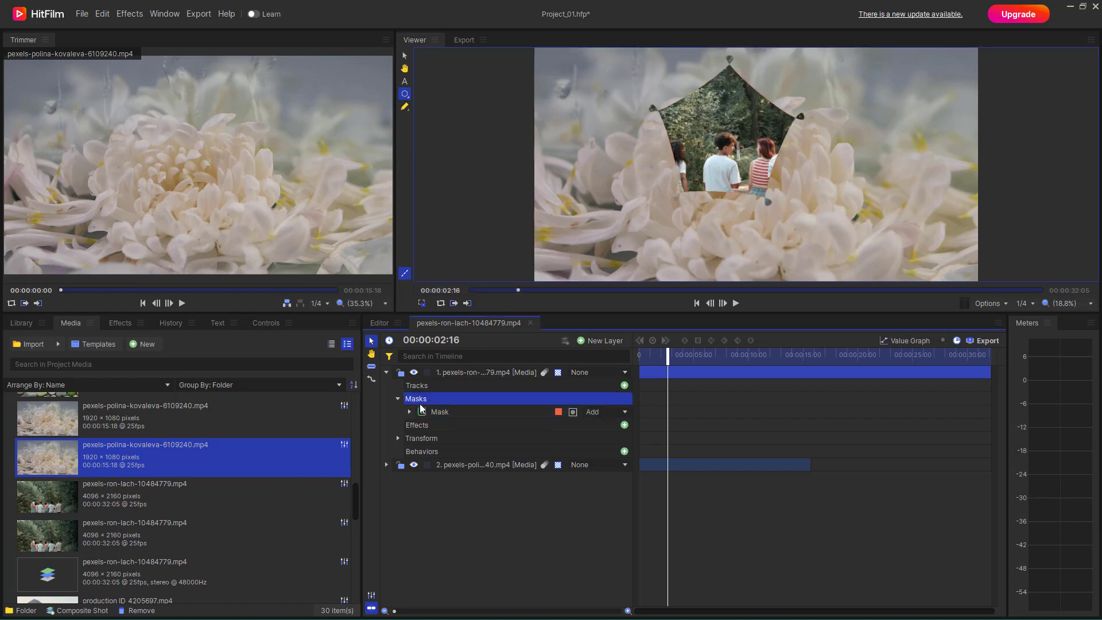
left_click(441, 413)
key("Delete")
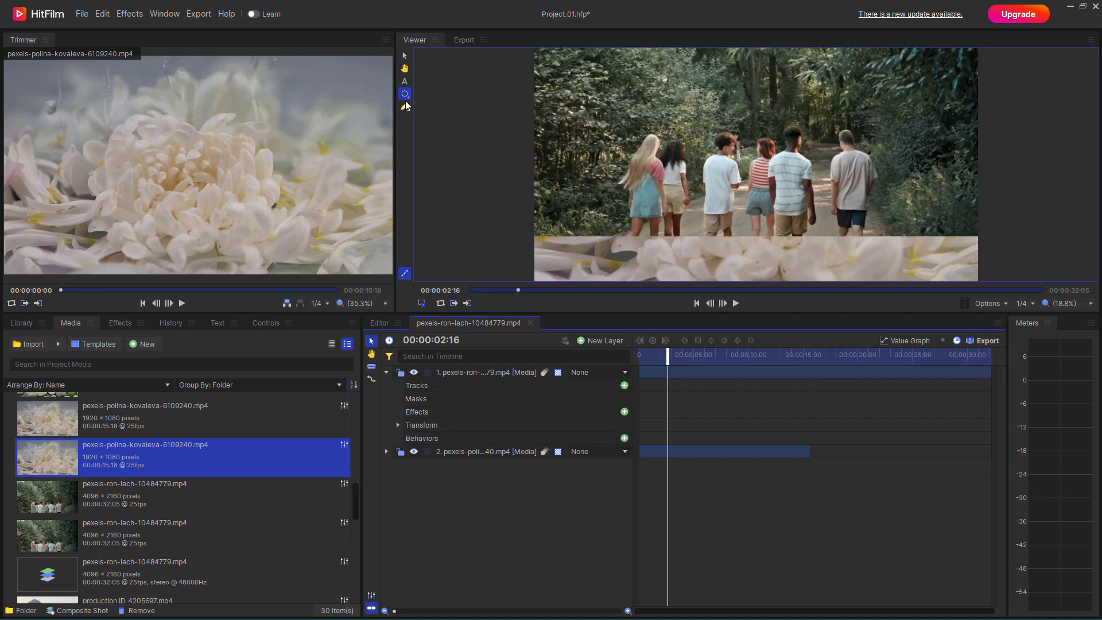
Step: Draw a star mask on the forest clip with 7 points, 44% ratio, 980% inner roundness and 20% outer roundness
left_click(405, 94)
left_click(425, 154)
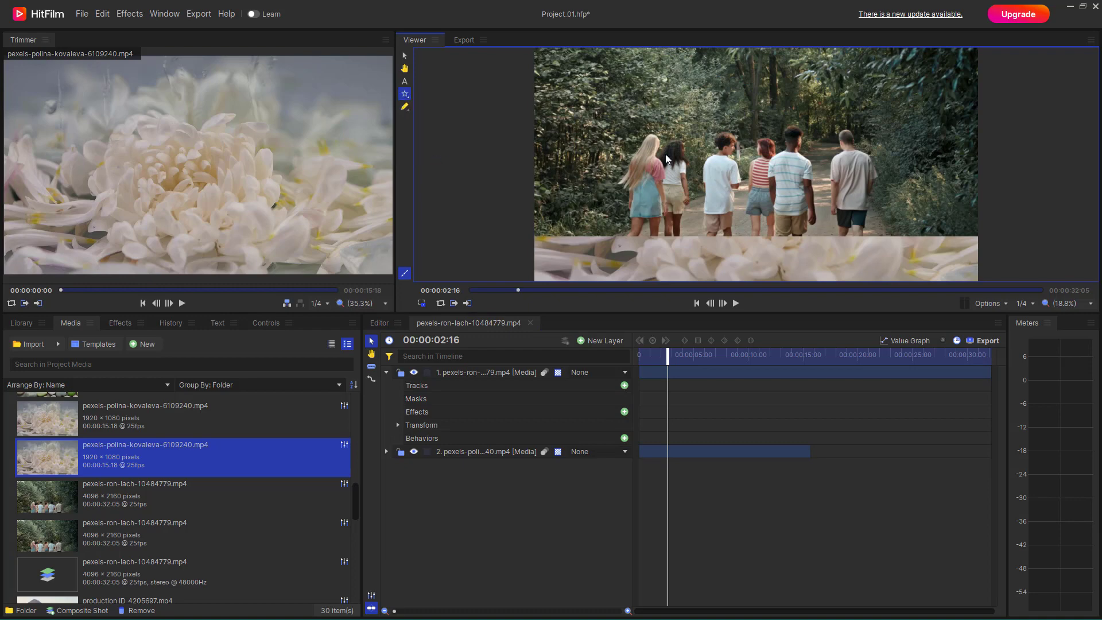
left_click_drag(719, 129, 767, 198)
left_click_drag(489, 268, 508, 311)
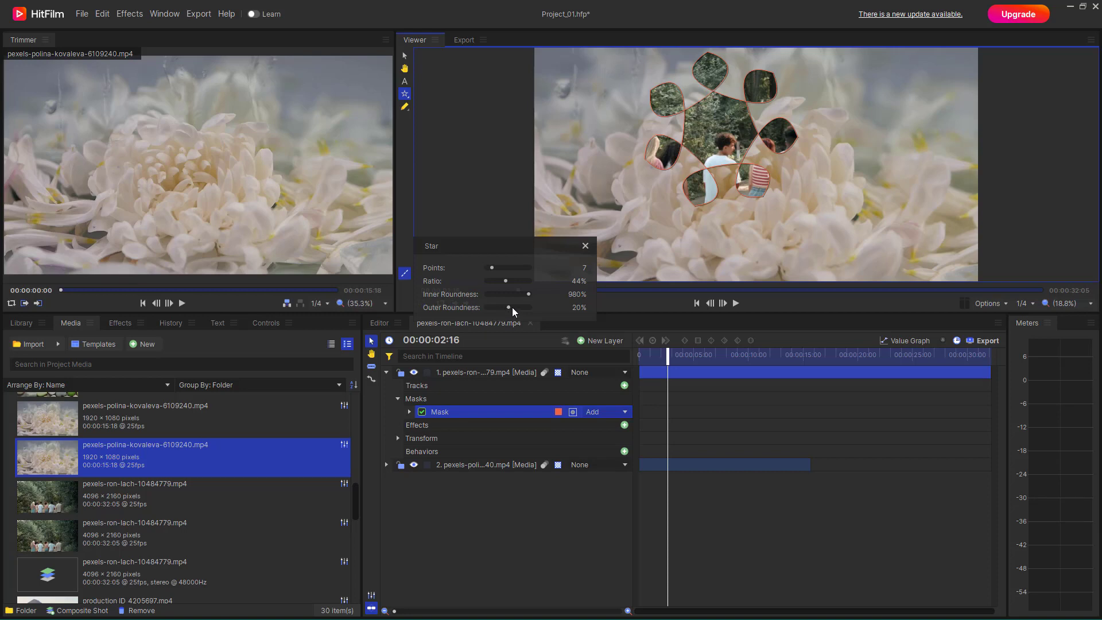
left_click(586, 247)
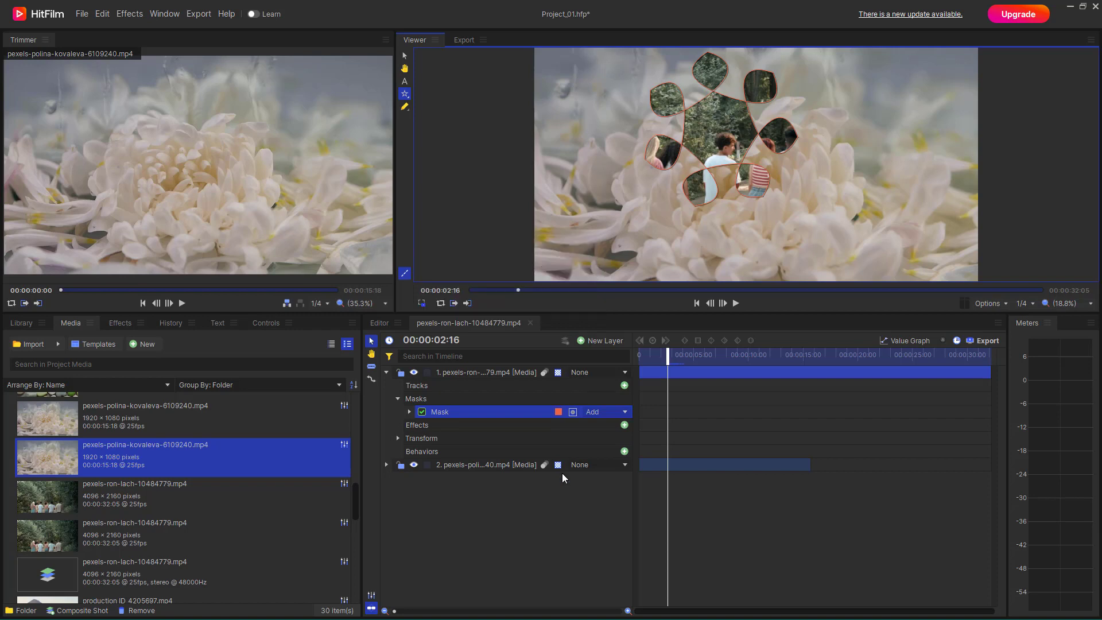
Step: Deselect the star mask and scrub the timeline to 00:00:08:08 to preview the masked clip over the flower background
left_click(698, 443)
left_click_drag(695, 358, 730, 373)
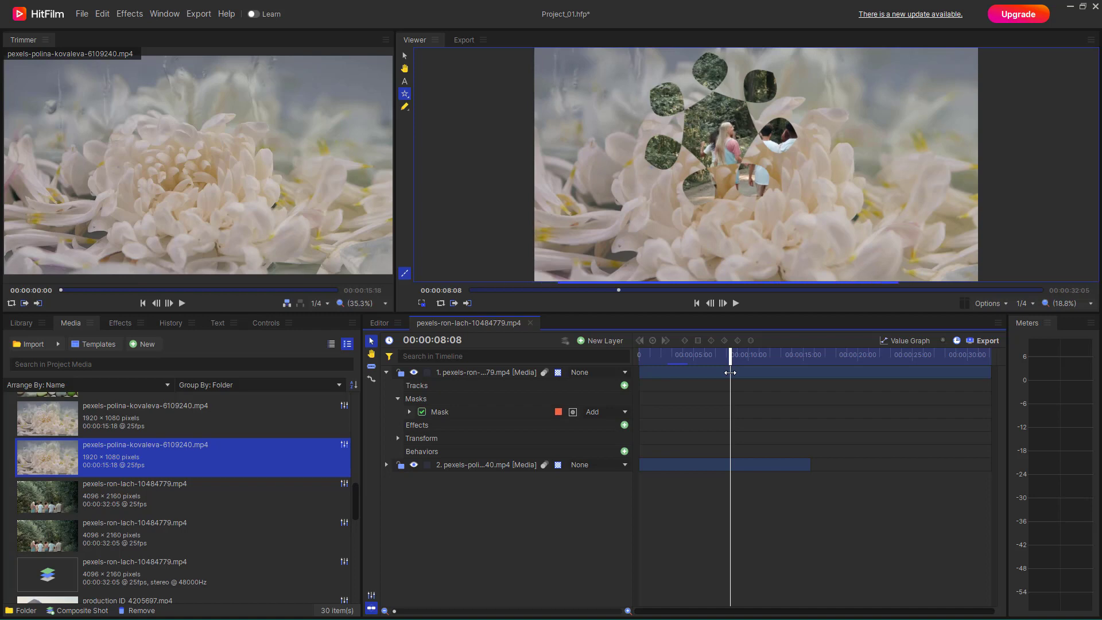